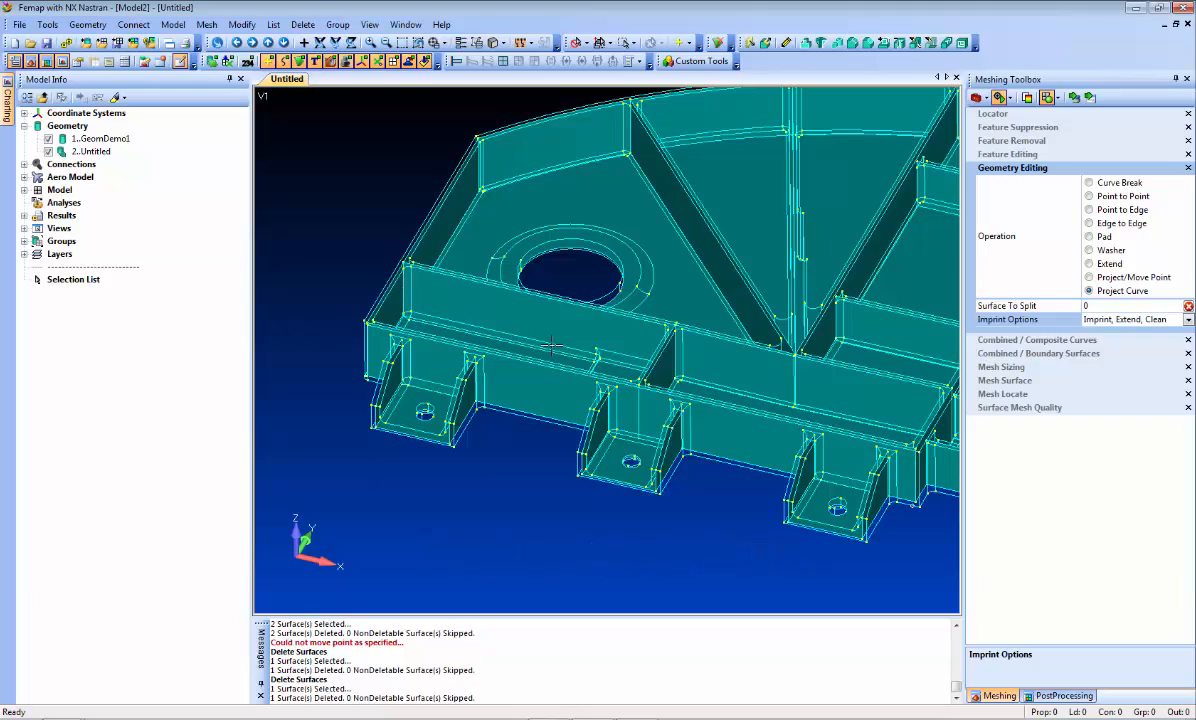
# - Project the curves of the raised ring around the large hole onto the underlying web surface, using only the Imprint option
pyautogui.moveTo(481, 338); pyautogui.dragTo(515, 376, button='middle')
pyautogui.scroll(4, 515, 376)
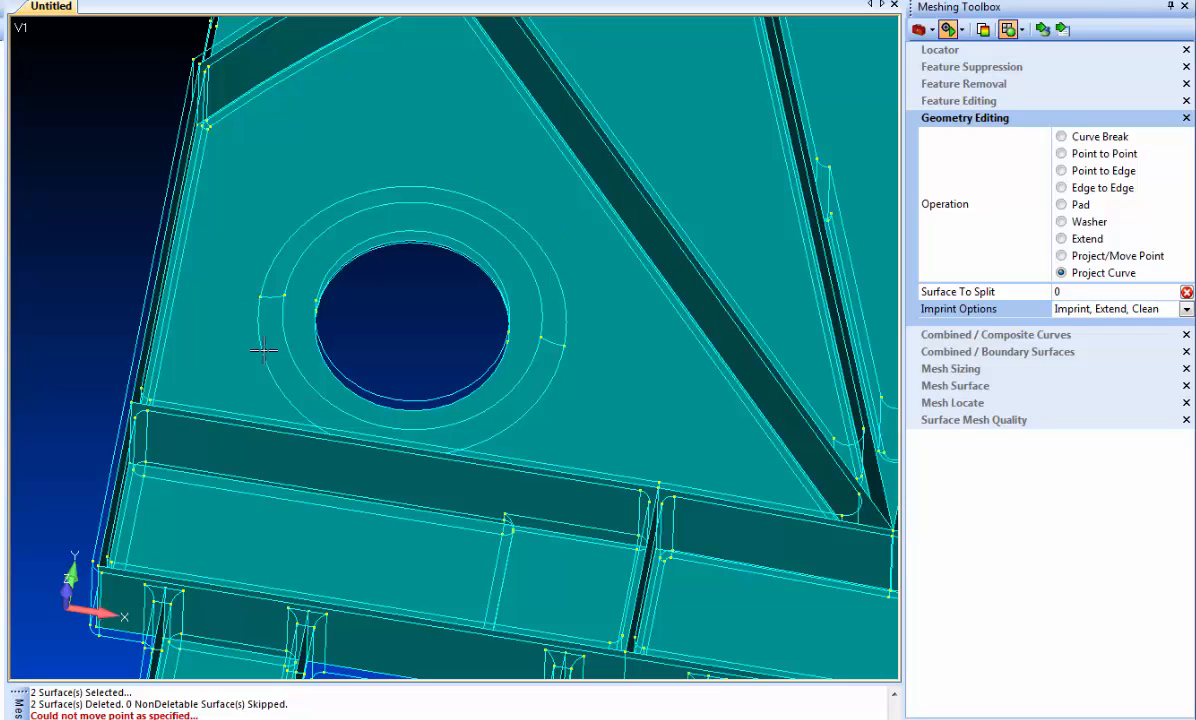
pyautogui.moveTo(256, 424); pyautogui.dragTo(274, 448, button='middle')
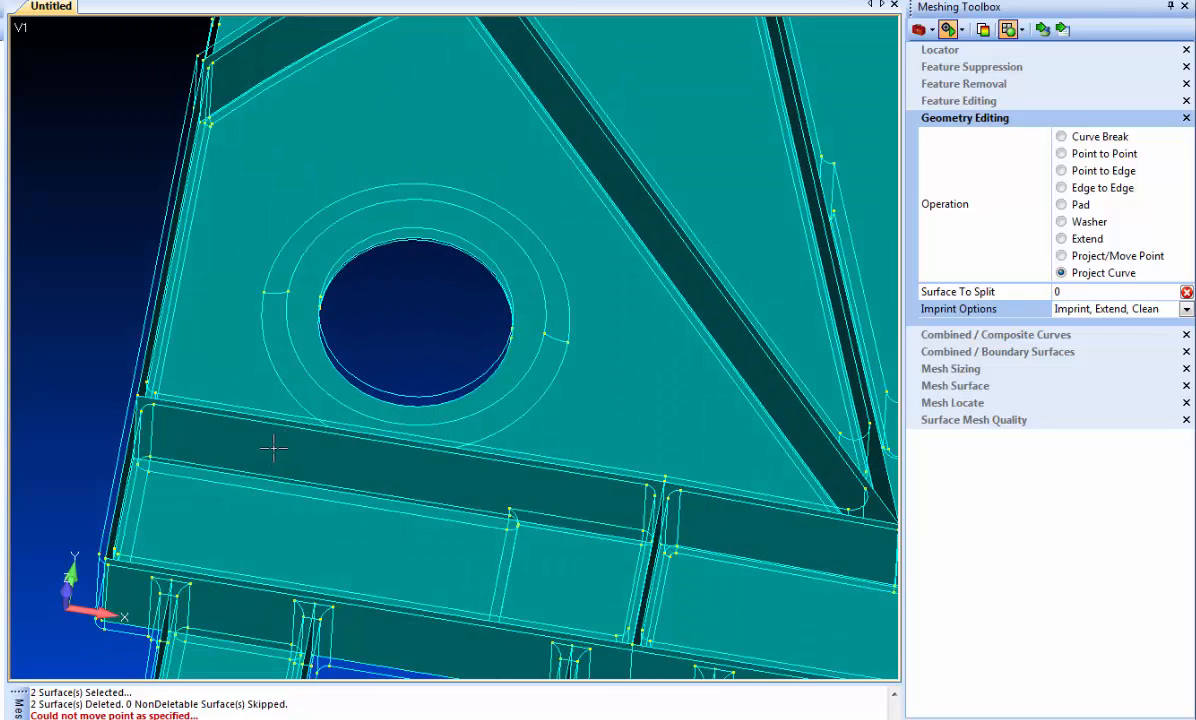
pyautogui.click(1186, 311)
pyautogui.click(1072, 327)
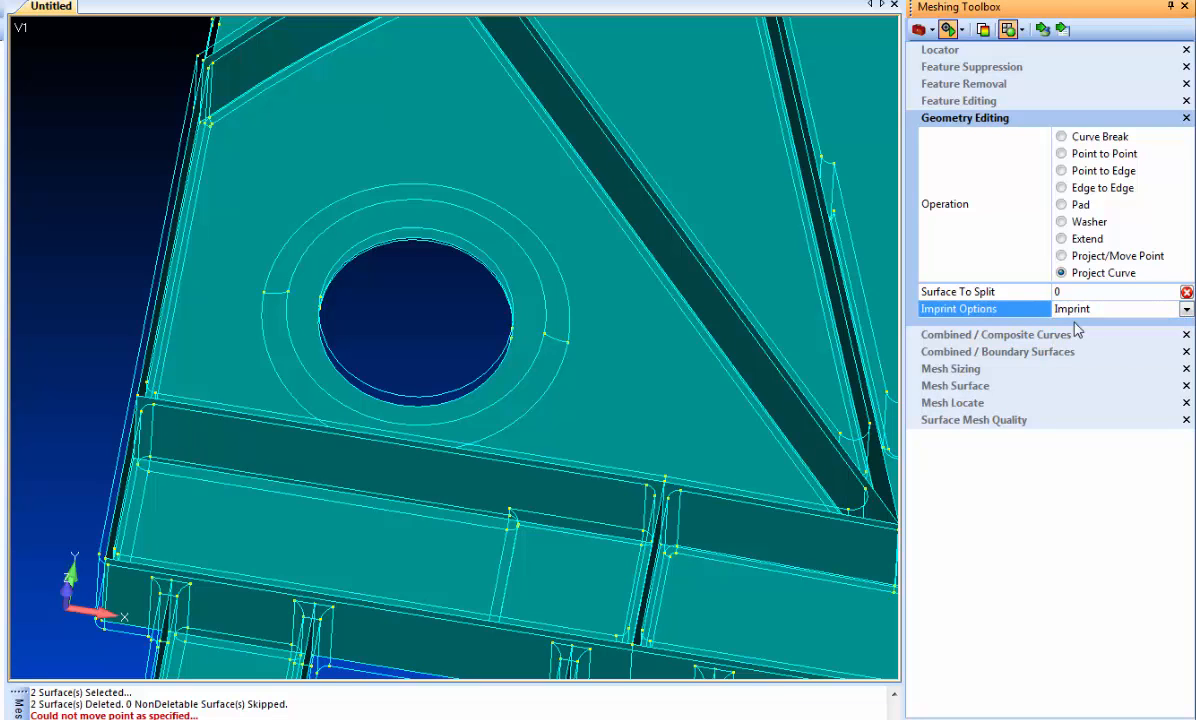
pyautogui.moveTo(575, 294)
pyautogui.mouseDown(button='middle')
pyautogui.moveTo(582, 277)
pyautogui.moveTo(577, 286)
pyautogui.mouseUp(button='middle')
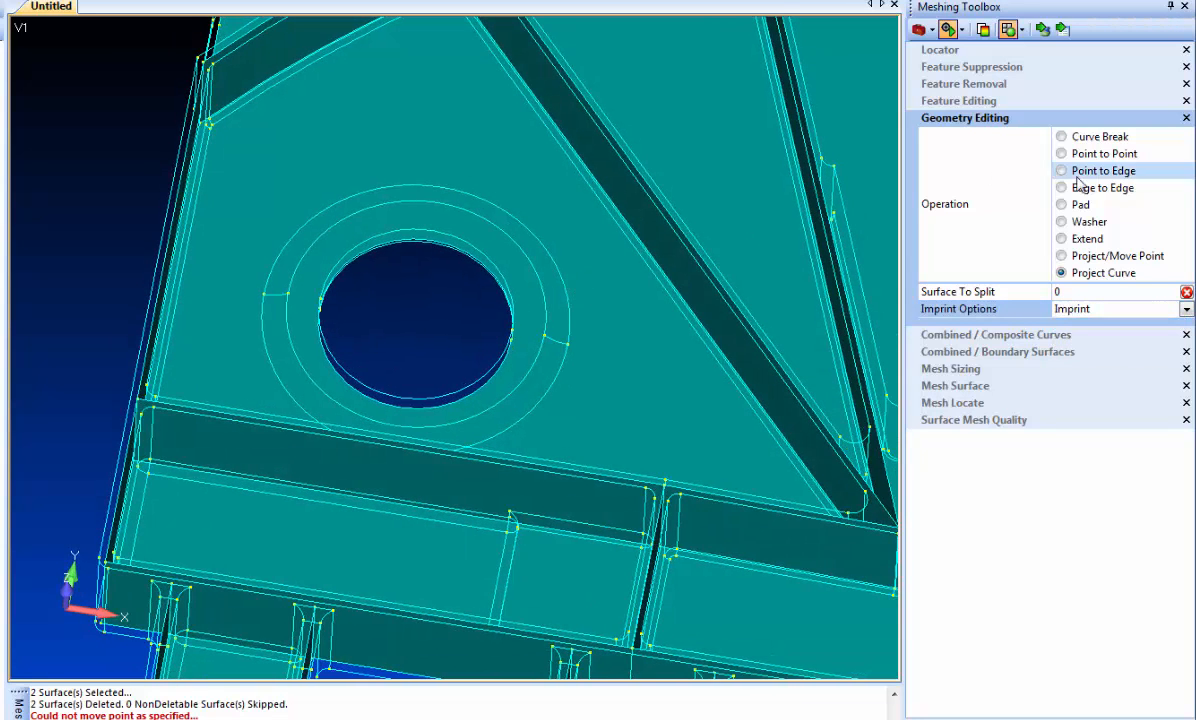
pyautogui.click(1045, 33)
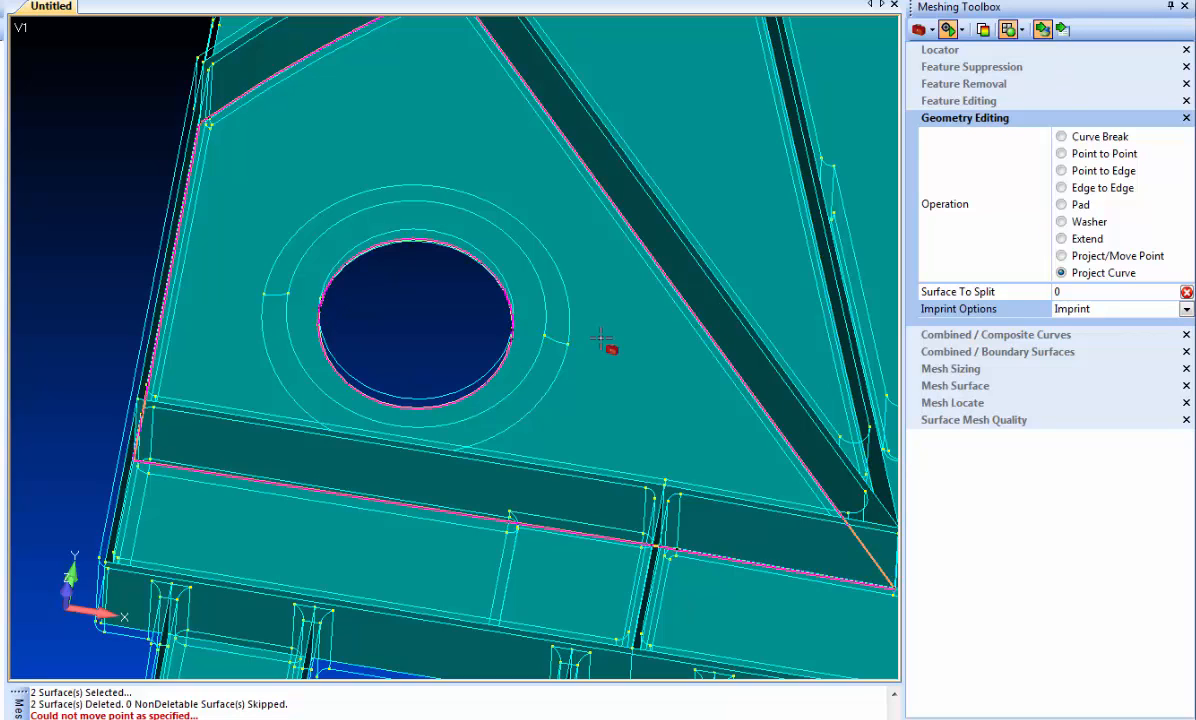
pyautogui.click(544, 288)
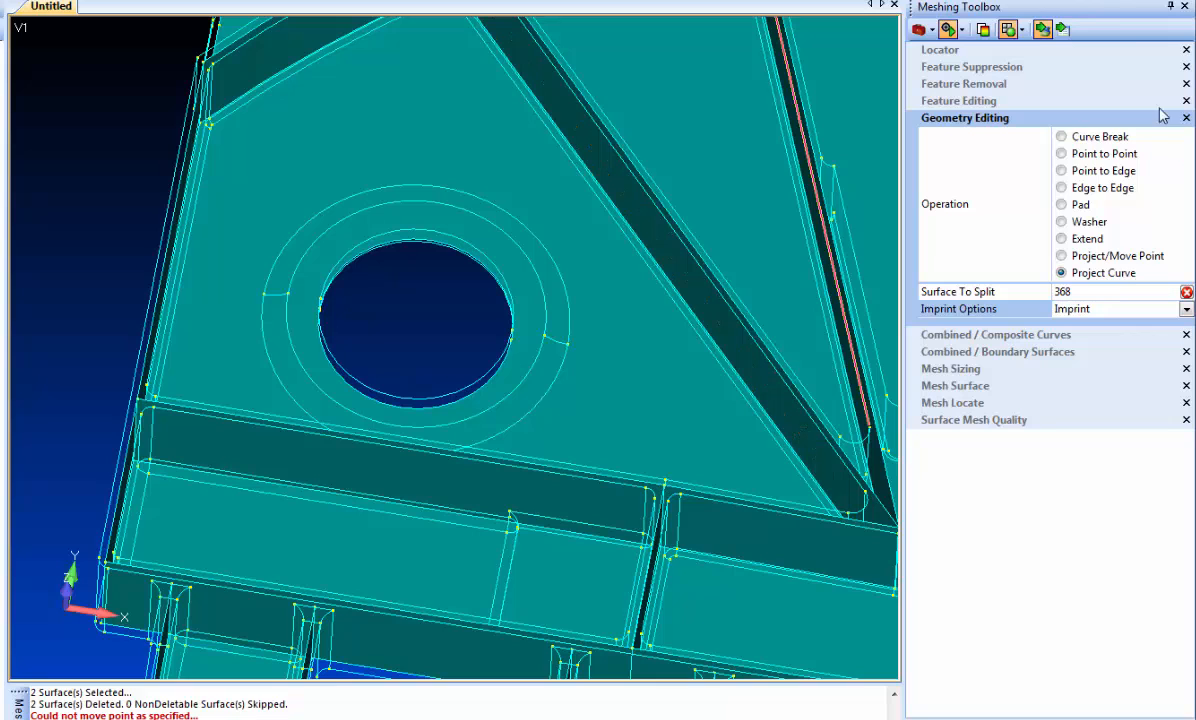
pyautogui.click(1060, 32)
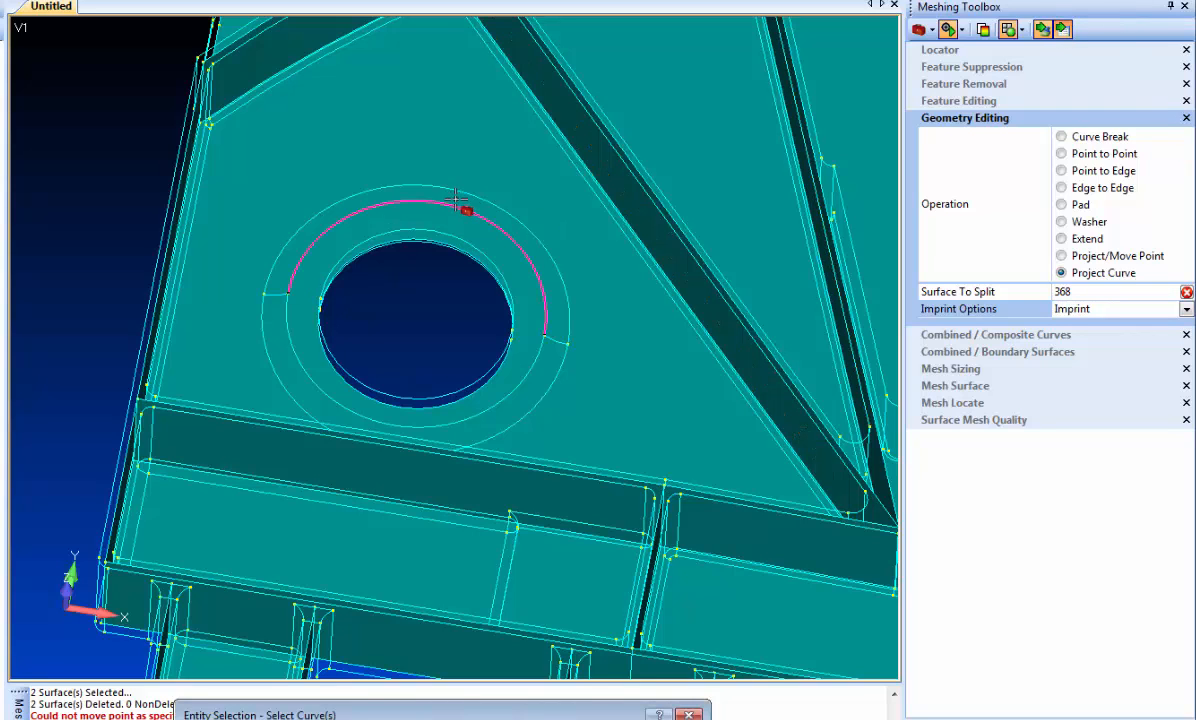
pyautogui.click(520, 375)
pyautogui.click(556, 342)
pyautogui.click(272, 296)
pyautogui.press('Return')
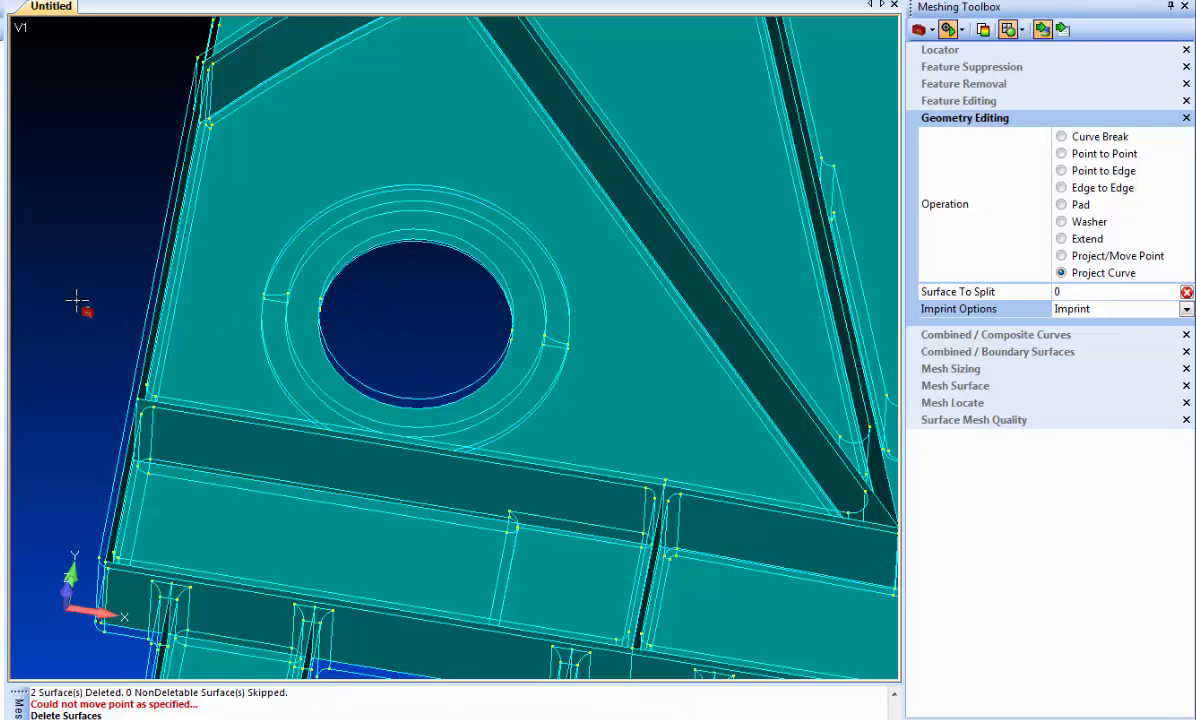
# - Split the ring surface on both sides of the large hole with Point to Point, starting from the inner imprinted circle's points
pyautogui.moveTo(75, 282); pyautogui.dragTo(61, 259, button='middle')
pyautogui.scroll(3, 279, 268)
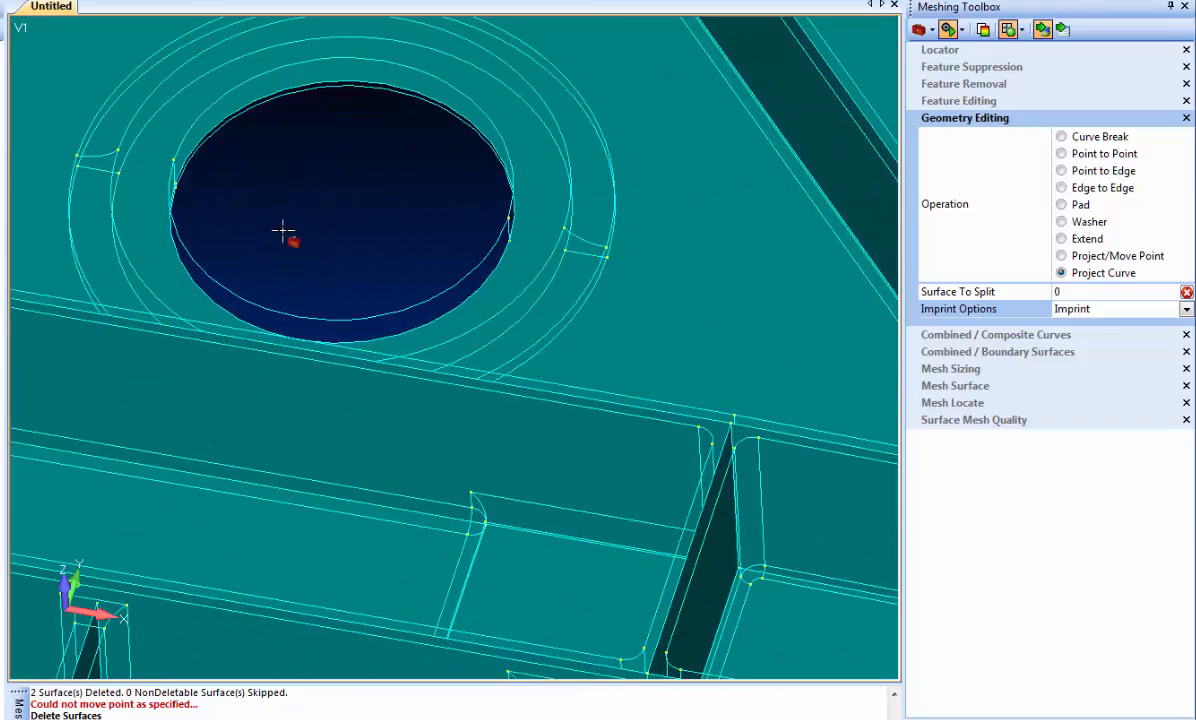
pyautogui.keyDown('ctrl'); pyautogui.moveTo(283, 231); pyautogui.dragTo(537, 330, button='middle'); pyautogui.keyUp('ctrl')
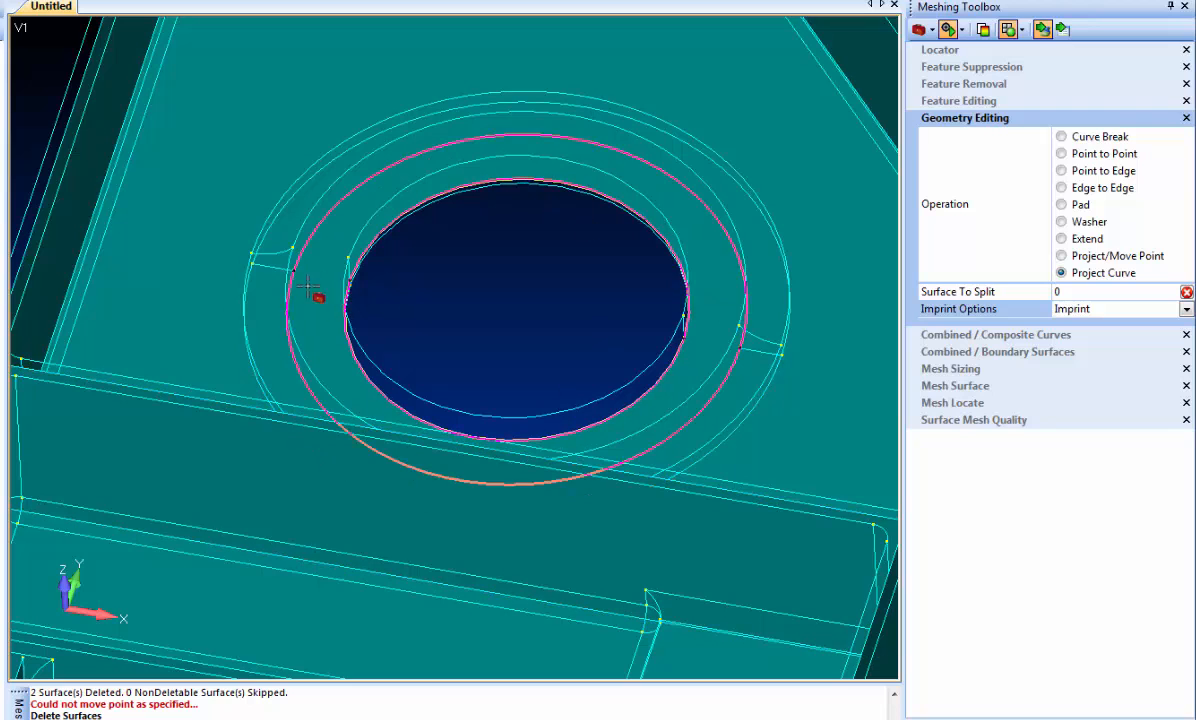
pyautogui.click(1078, 153)
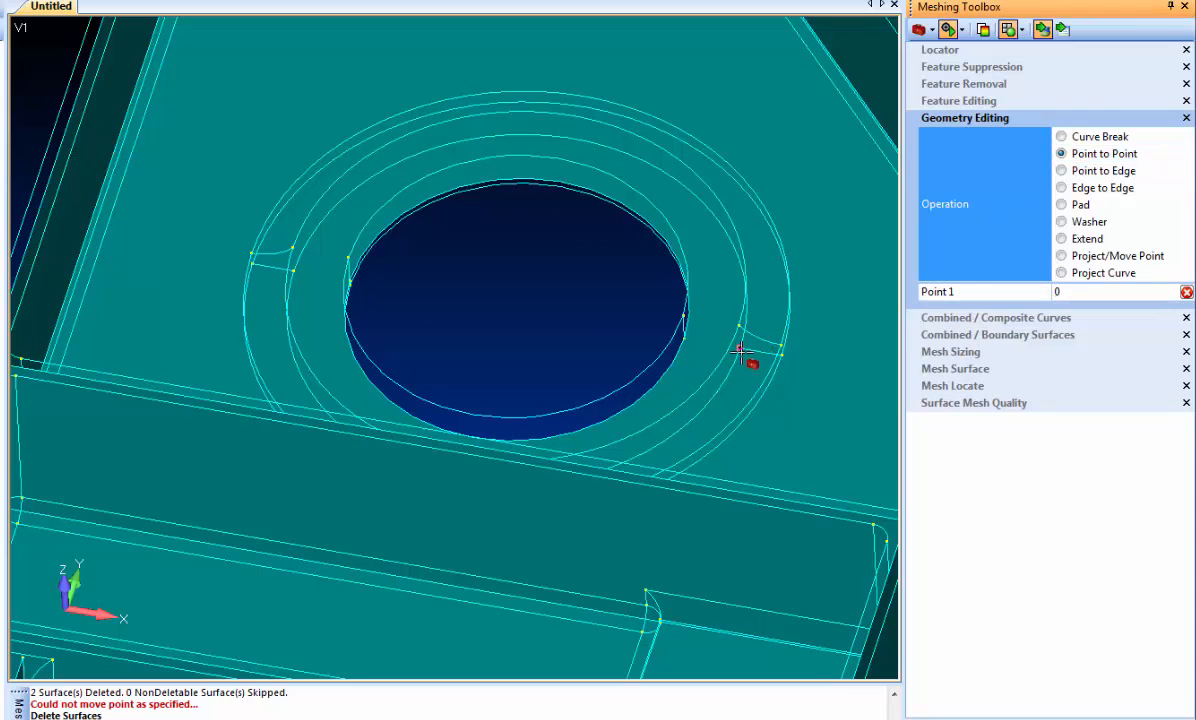
pyautogui.click(741, 350)
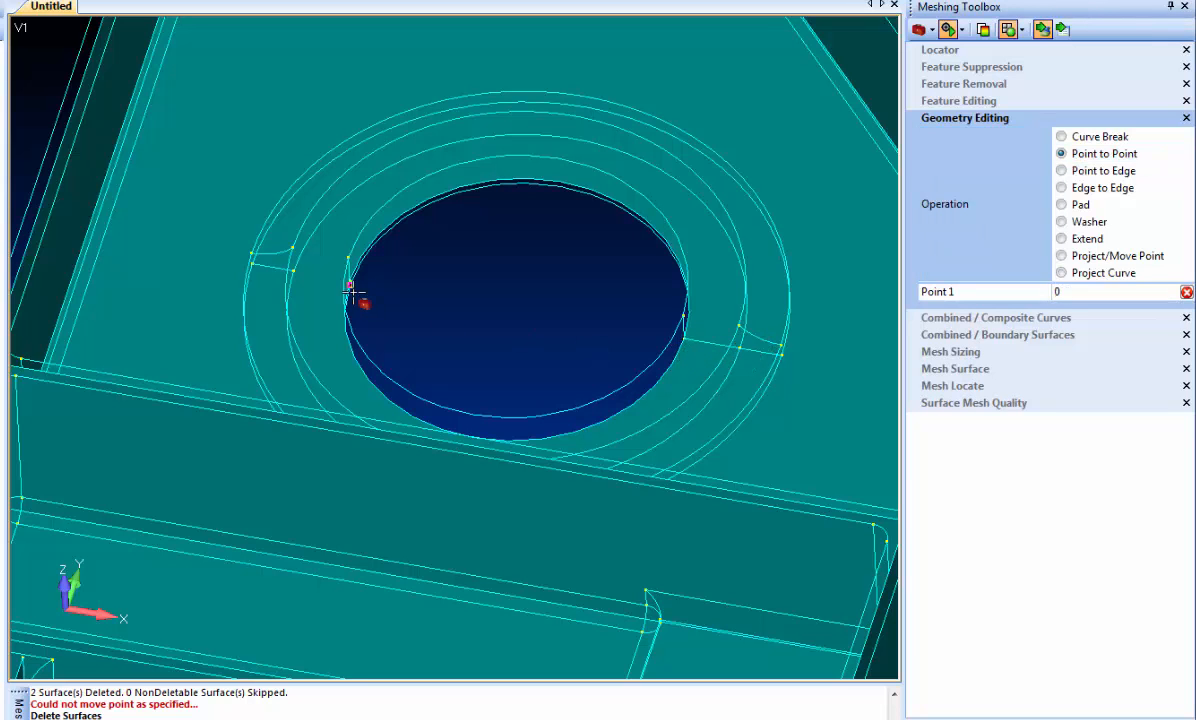
pyautogui.click(296, 273)
pyautogui.scroll(-4, 440, 332)
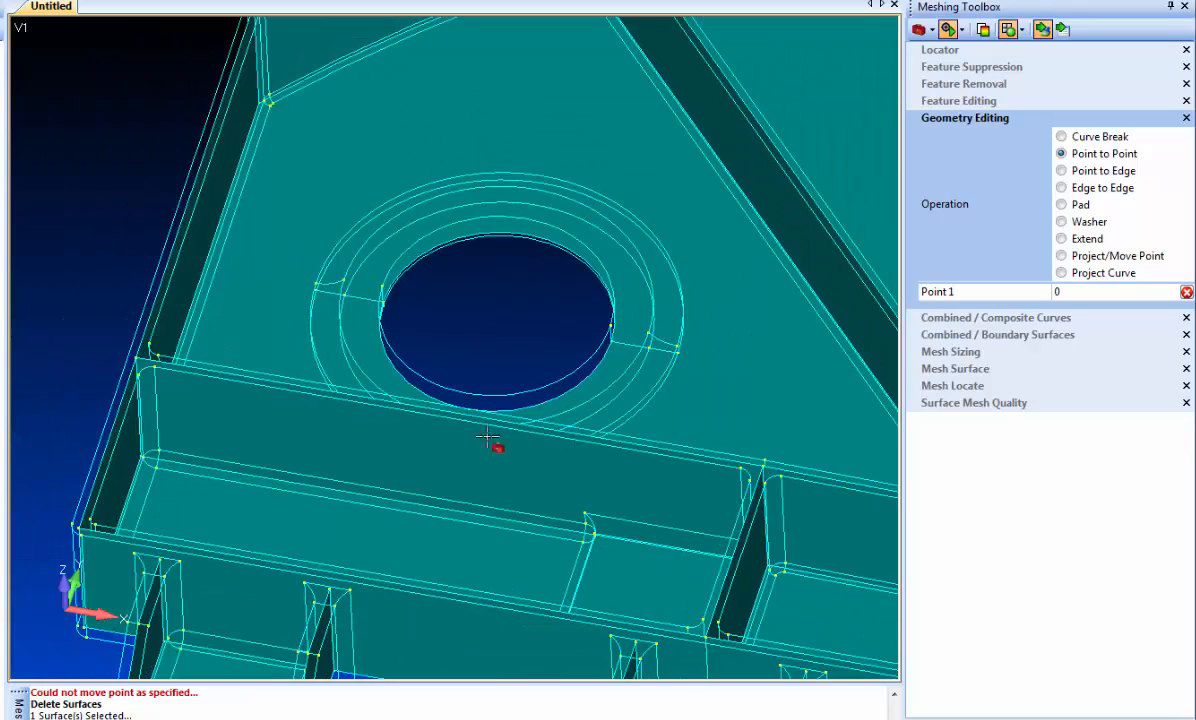
pyautogui.scroll(-4, 529, 490)
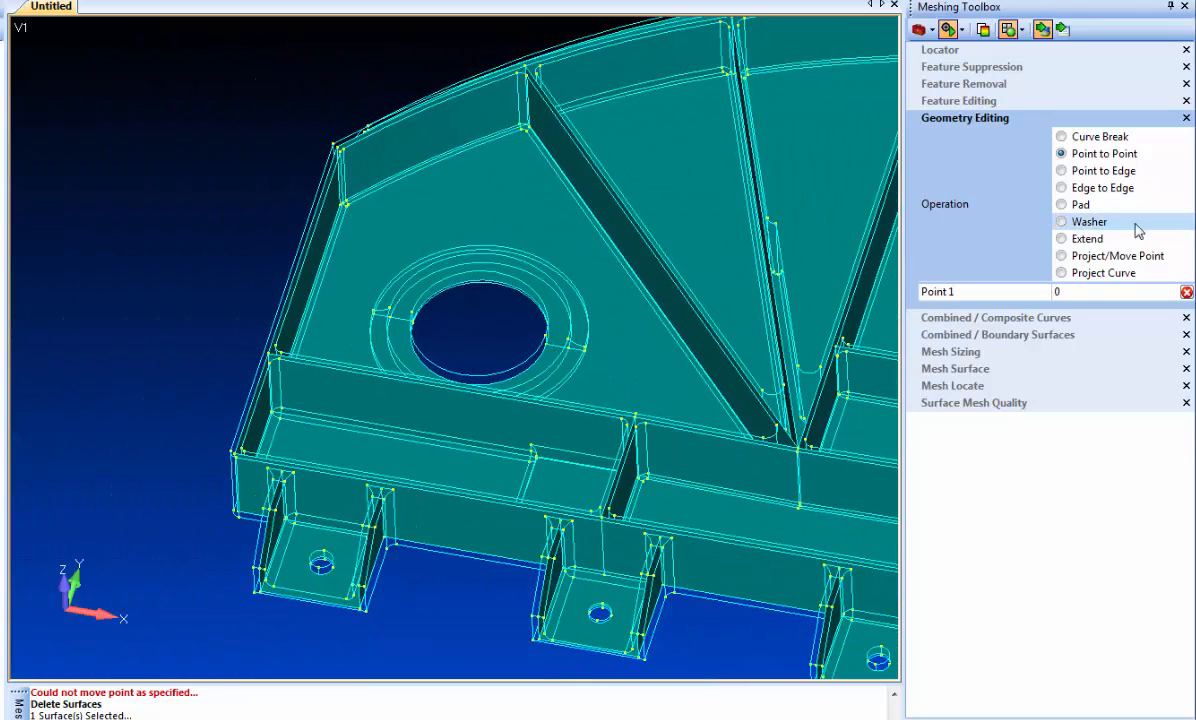
# - Project the two parallel step edges across the lower channel's floor surface with the Imprint, Extend, Clean option
pyautogui.click(1083, 276)
pyautogui.moveTo(523, 340); pyautogui.dragTo(836, 203, button='middle')
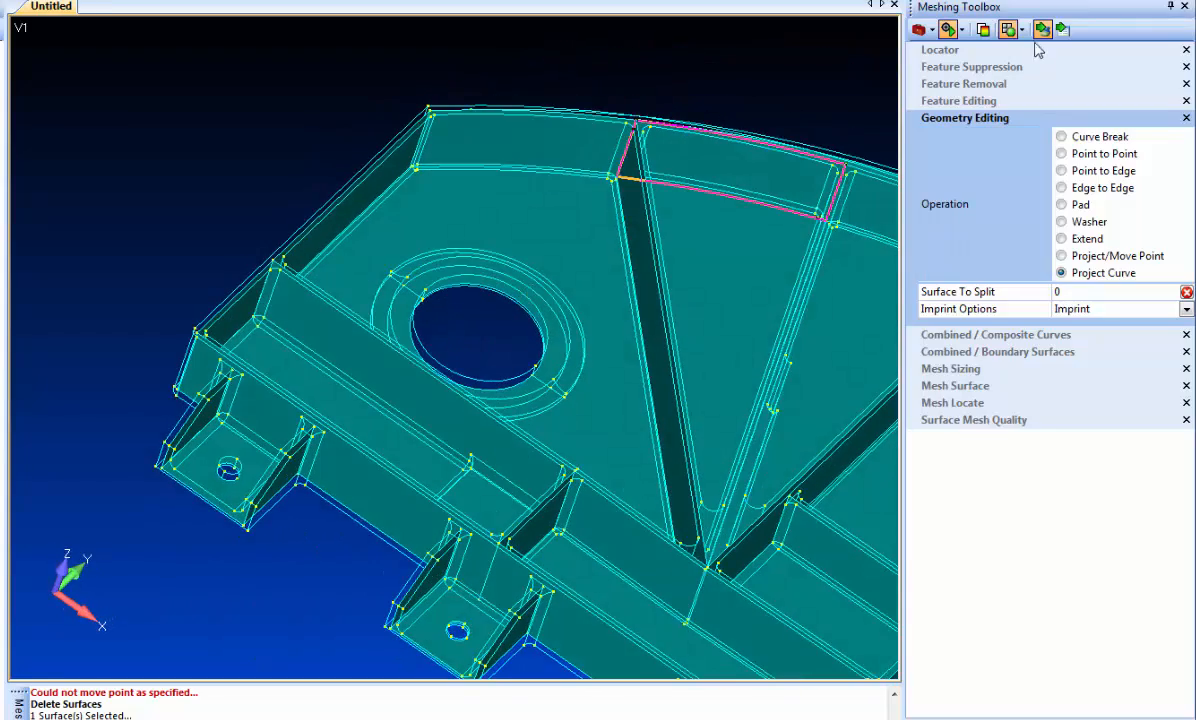
pyautogui.moveTo(574, 288); pyautogui.dragTo(503, 378, button='middle')
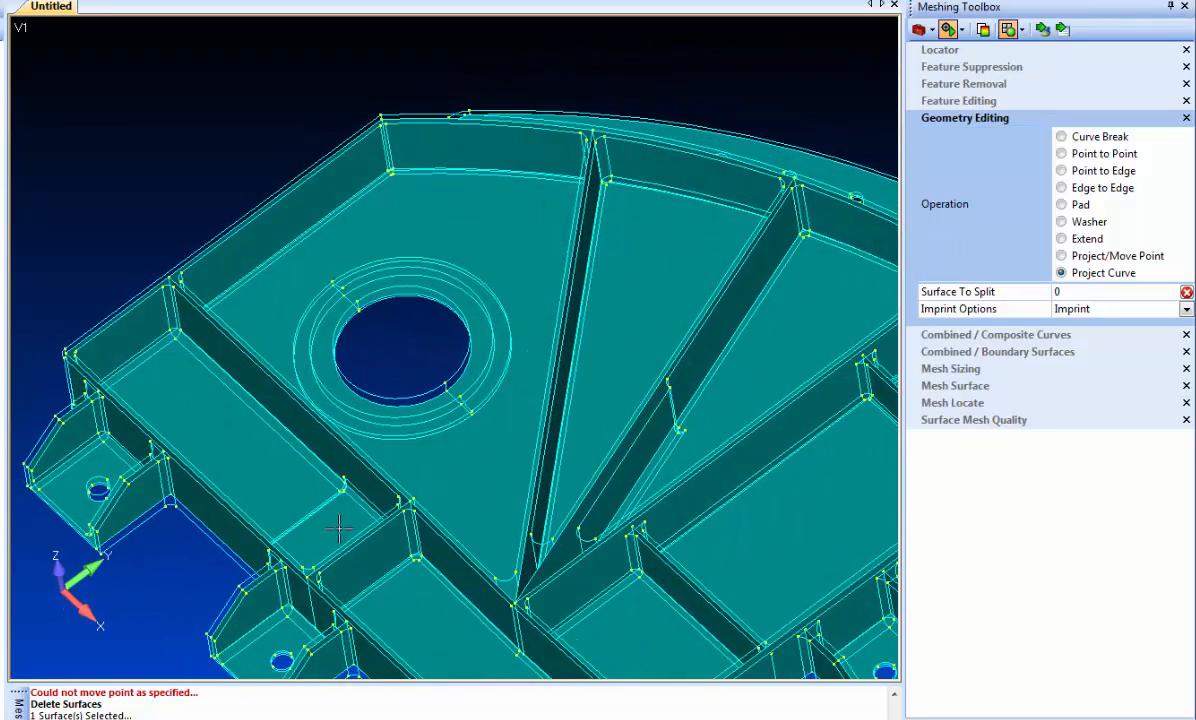
pyautogui.moveTo(333, 563); pyautogui.dragTo(495, 430, button='middle')
pyautogui.moveTo(549, 380); pyautogui.dragTo(457, 347, button='middle')
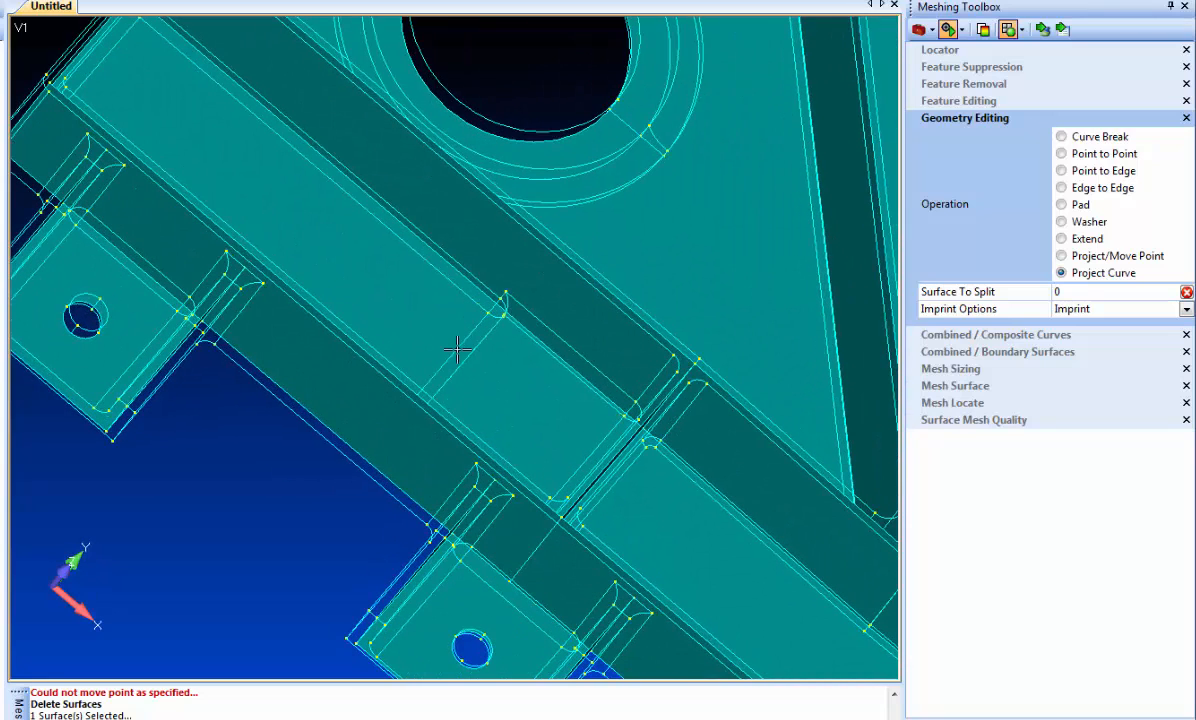
pyautogui.click(1186, 309)
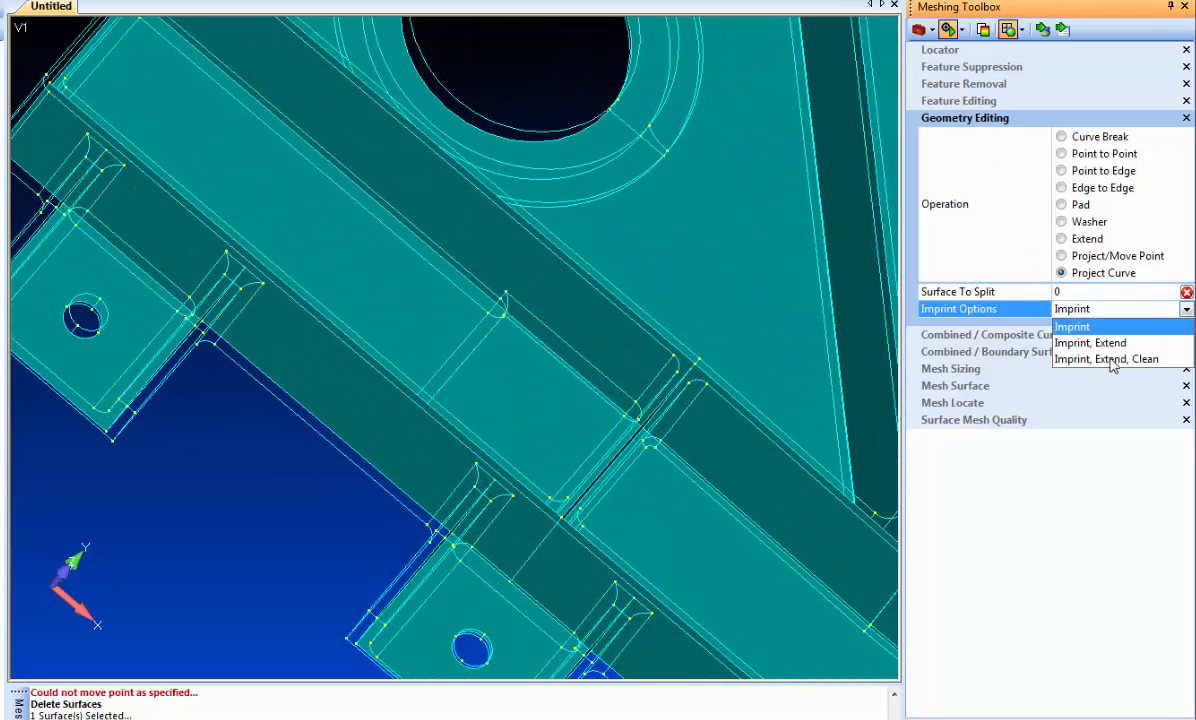
pyautogui.click(1040, 345)
pyautogui.click(1042, 31)
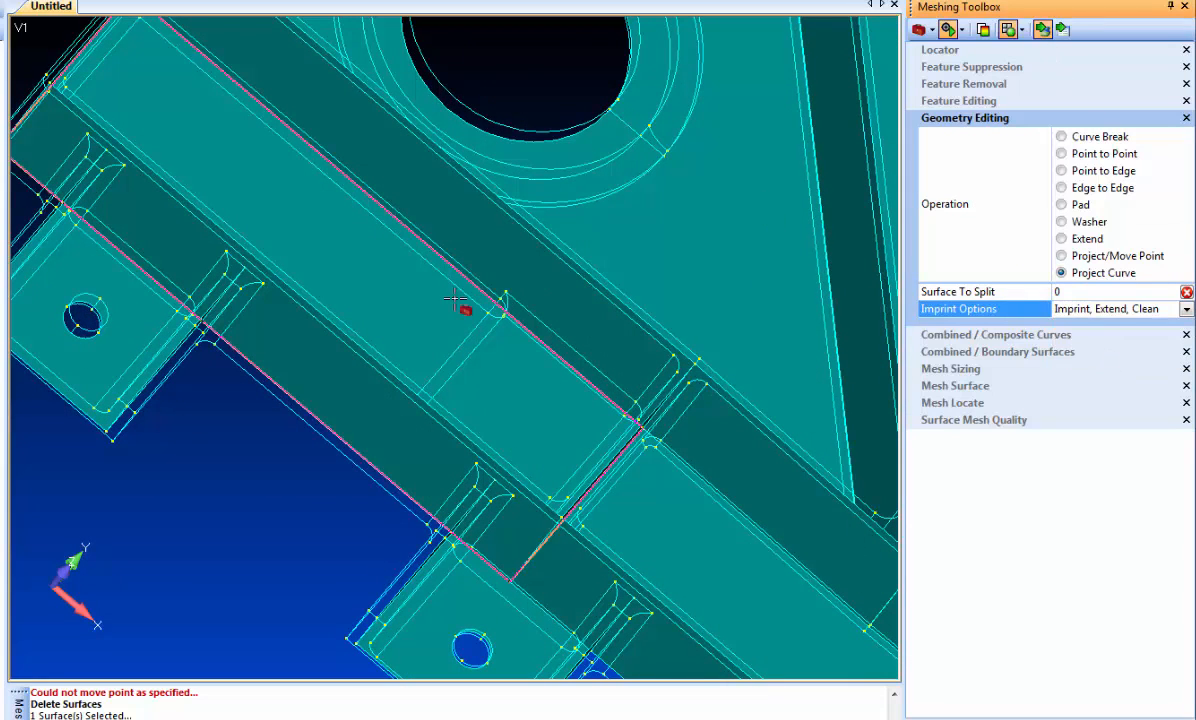
pyautogui.click(378, 303)
pyautogui.click(456, 344)
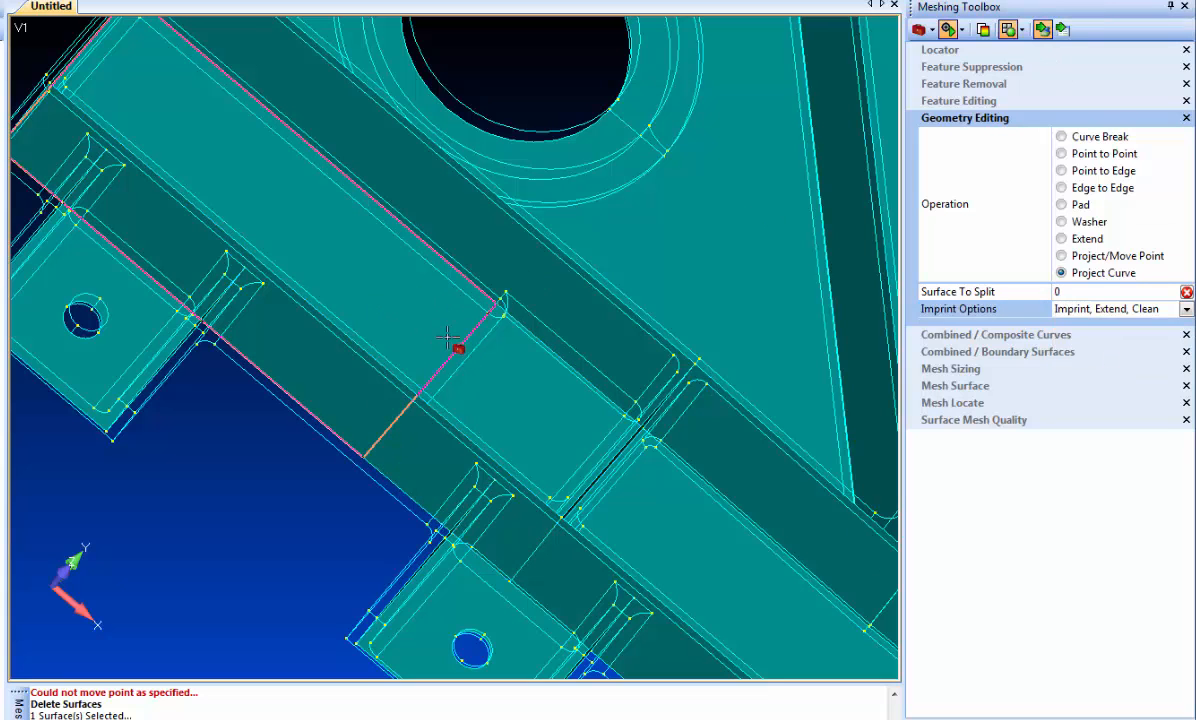
pyautogui.click(457, 380)
pyautogui.click(458, 380)
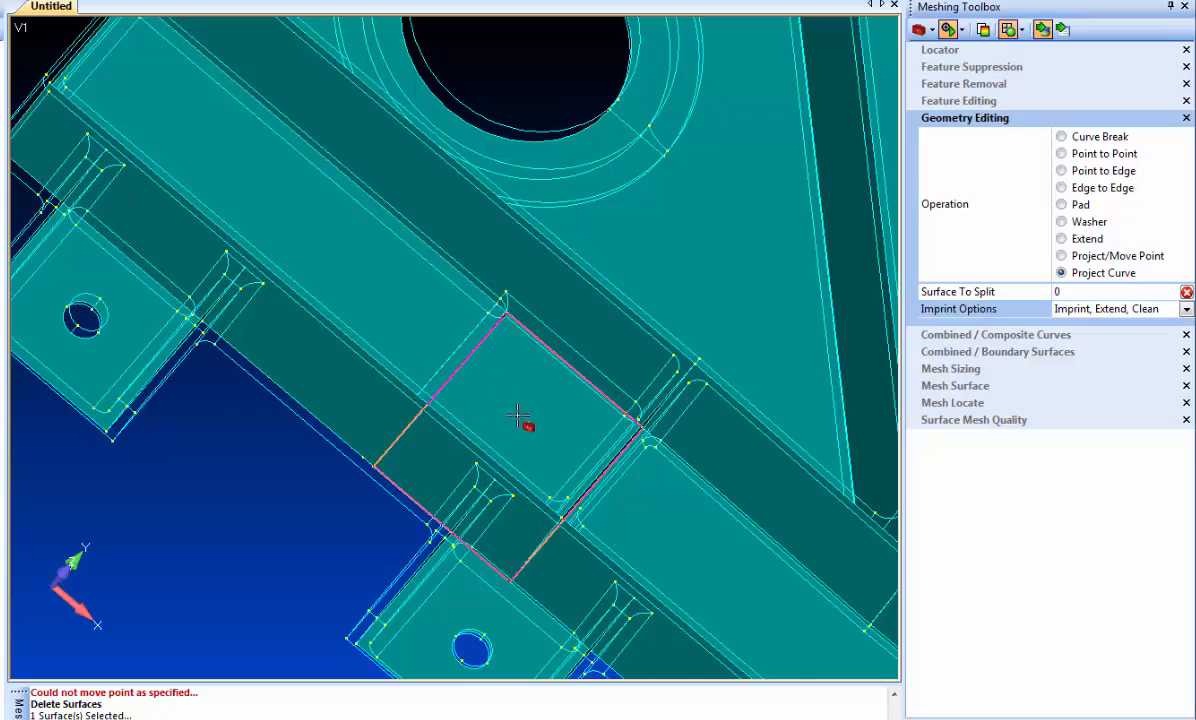
# - Project the vertical step edge of the middle radial rib onto that rib's surface, using Imprint, Extend, Clean
pyautogui.scroll(-4, 526, 420)
pyautogui.moveTo(668, 517); pyautogui.dragTo(493, 421, button='middle')
pyautogui.scroll(8, 493, 421)
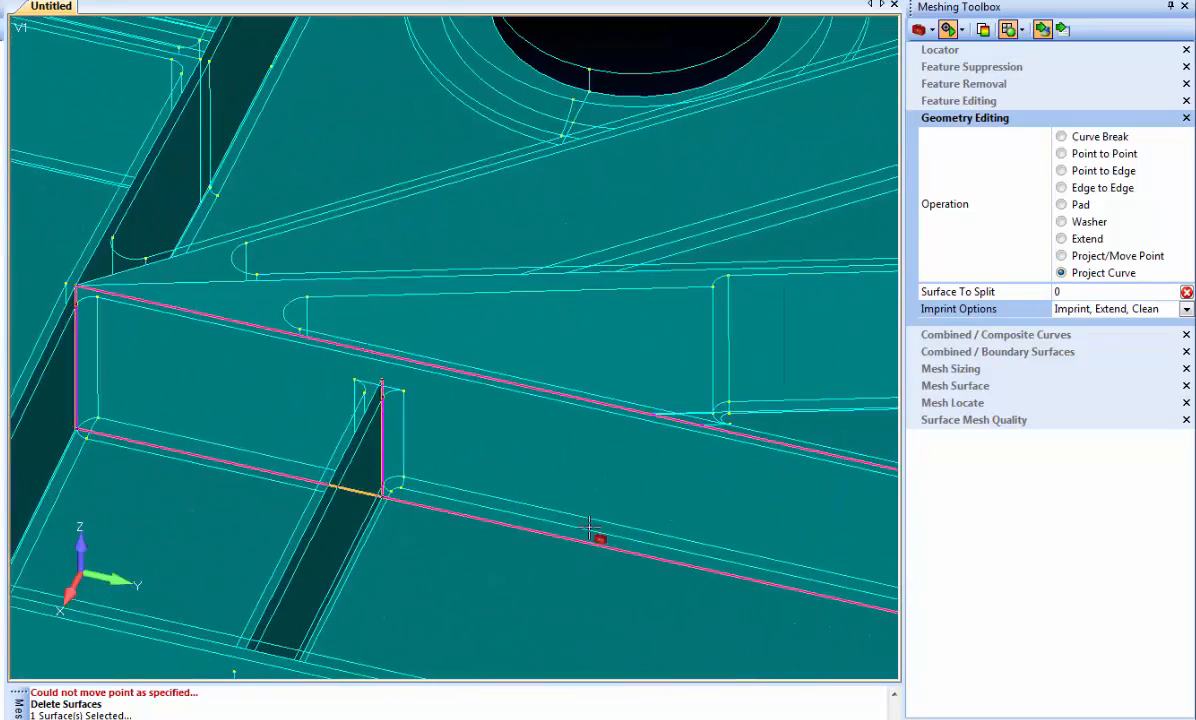
pyautogui.scroll(-3, 516, 348)
pyautogui.click(537, 331)
pyautogui.click(474, 321)
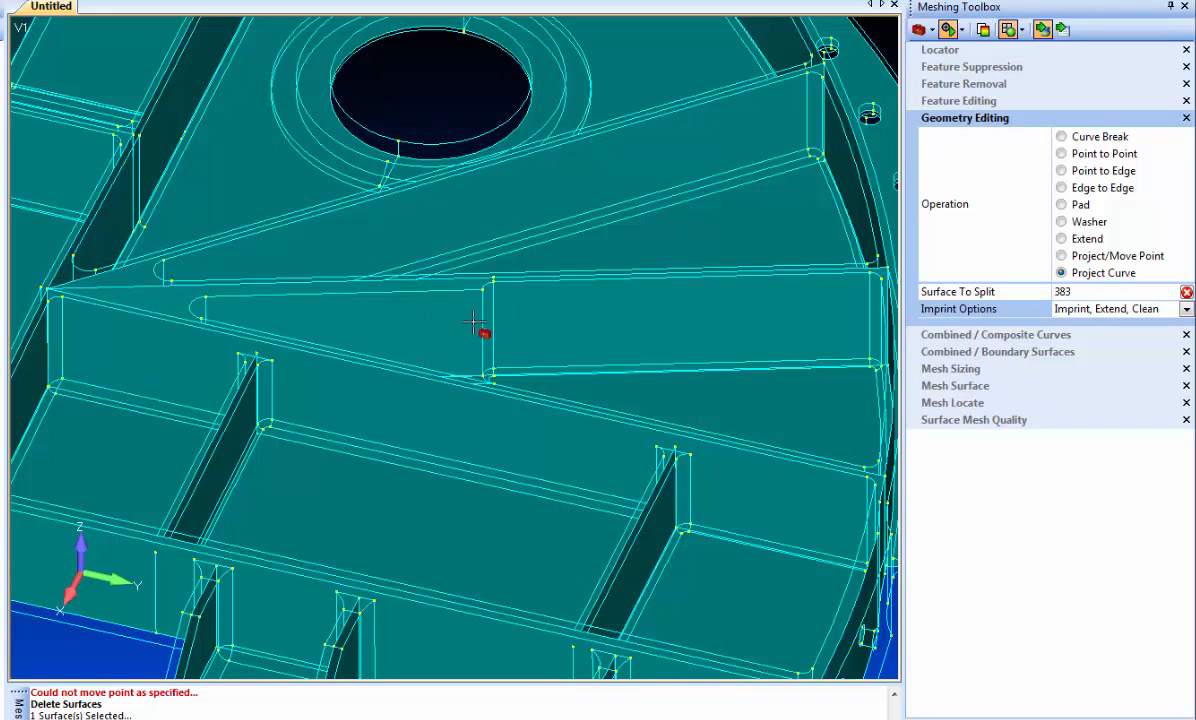
pyautogui.scroll(-5, 327, 470)
pyautogui.moveTo(252, 350); pyautogui.dragTo(393, 471, button='middle')
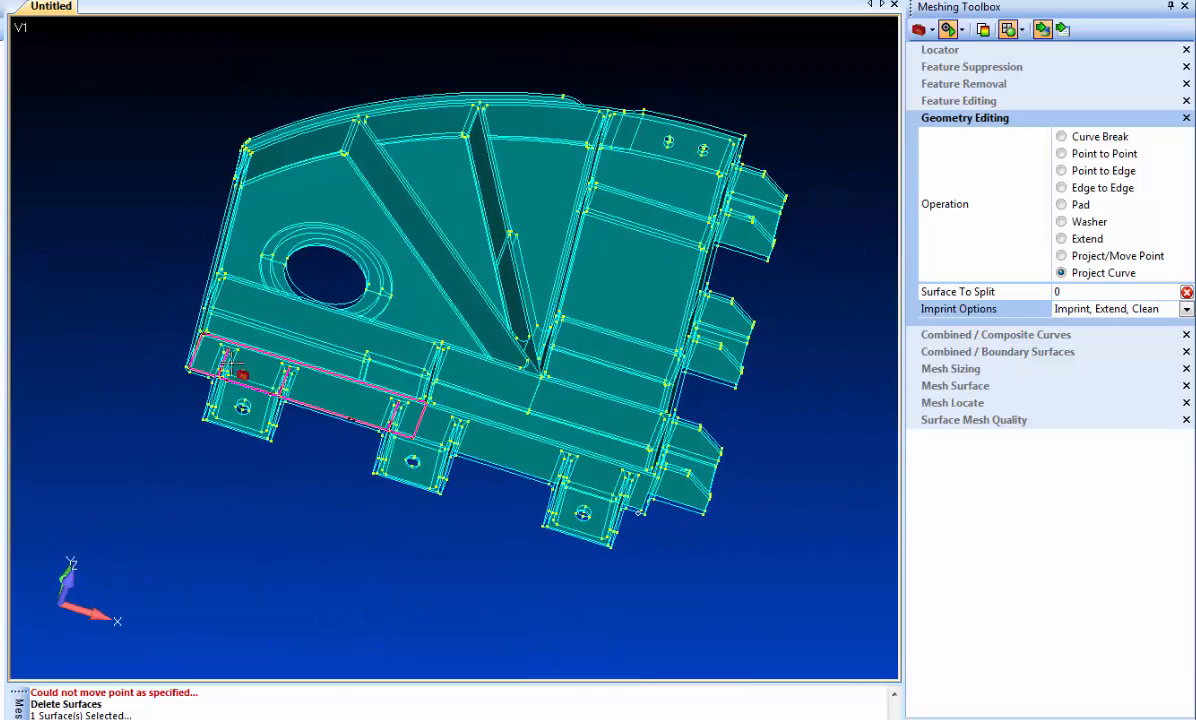
# - Size the mesh on the midsurface body with an element size of 0.1
pyautogui.moveTo(103, 214)
pyautogui.mouseDown(button='middle')
pyautogui.moveTo(96, 342)
pyautogui.moveTo(54, 341)
pyautogui.moveTo(51, 299)
pyautogui.moveTo(92, 258)
pyautogui.moveTo(195, 235)
pyautogui.moveTo(208, 288)
pyautogui.moveTo(112, 264)
pyautogui.moveTo(103, 231)
pyautogui.moveTo(112, 323)
pyautogui.moveTo(112, 263)
pyautogui.moveTo(91, 236)
pyautogui.mouseUp(button='middle')
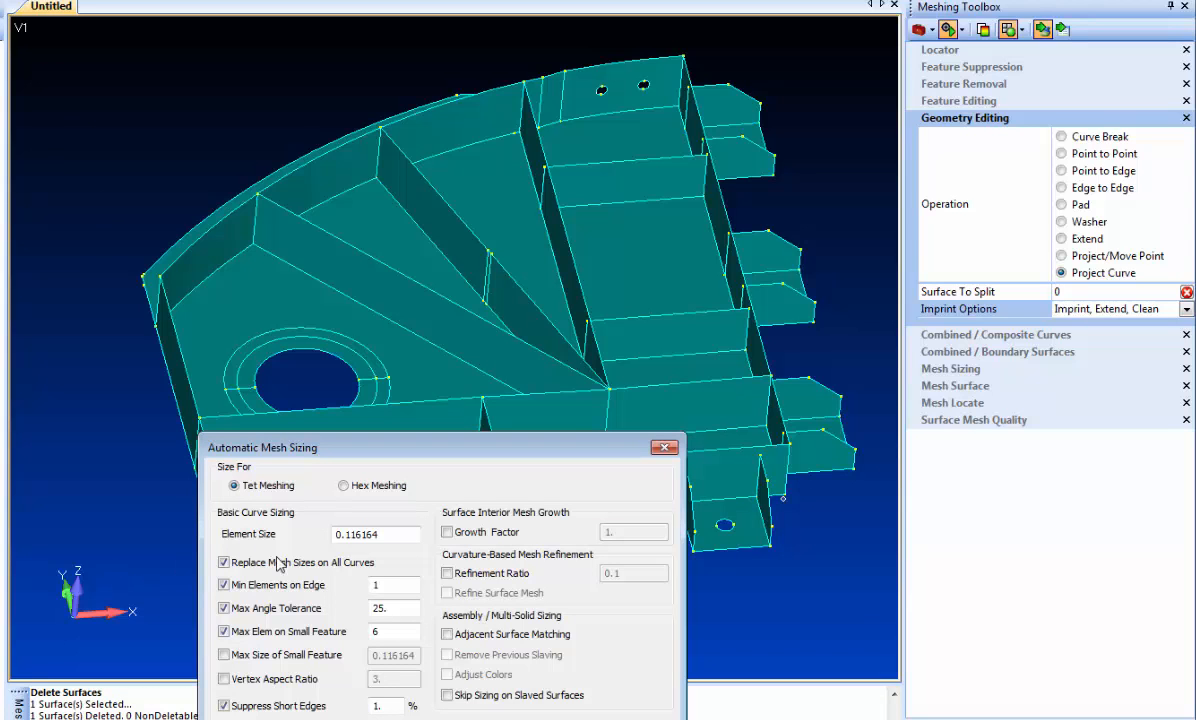
pyautogui.moveTo(393, 537); pyautogui.dragTo(270, 538)
pyautogui.write('.1')
pyautogui.press('Return')
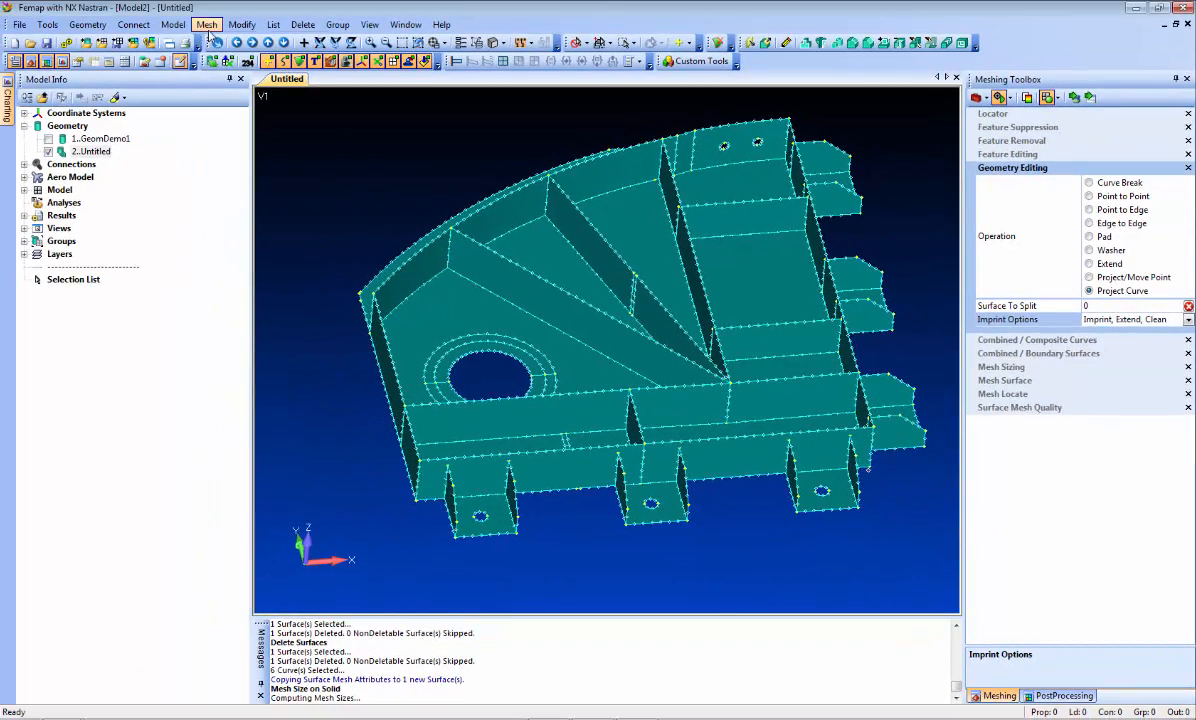
# - Start meshing surfaces and select all surfaces of the midsurface body with the On Solids method
pyautogui.click(206, 24)
pyautogui.moveTo(240, 71)
pyautogui.click(350, 102)
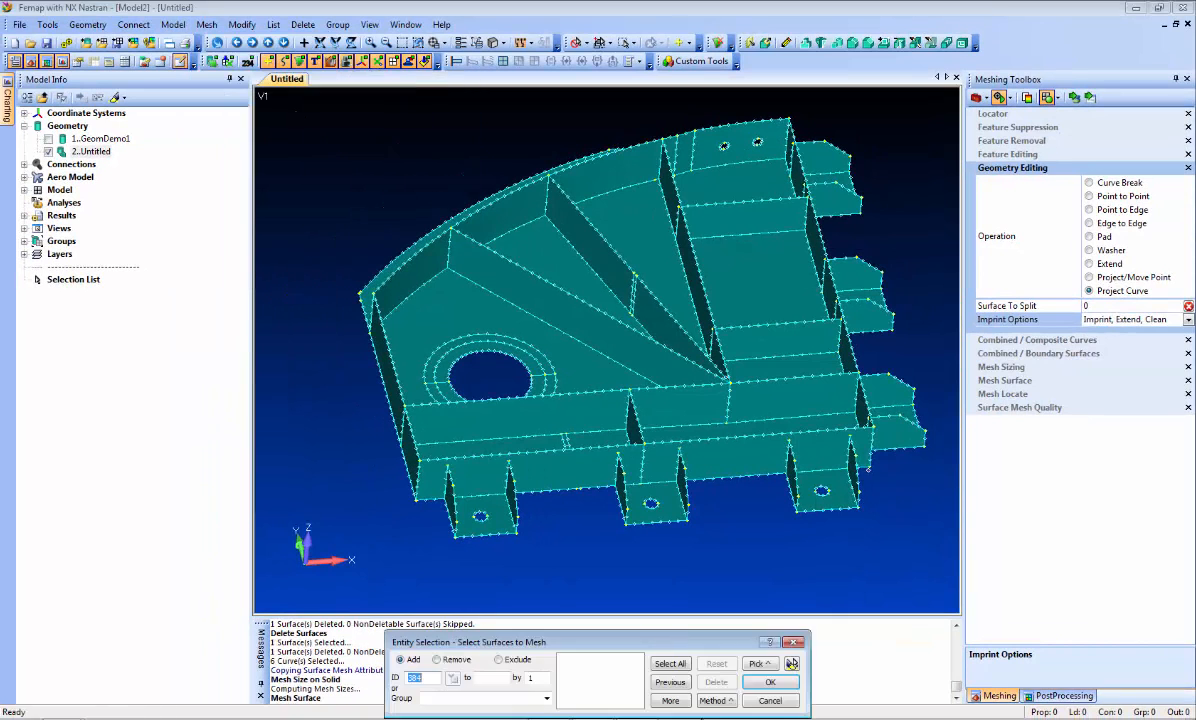
pyautogui.click(717, 703)
pyautogui.click(727, 697)
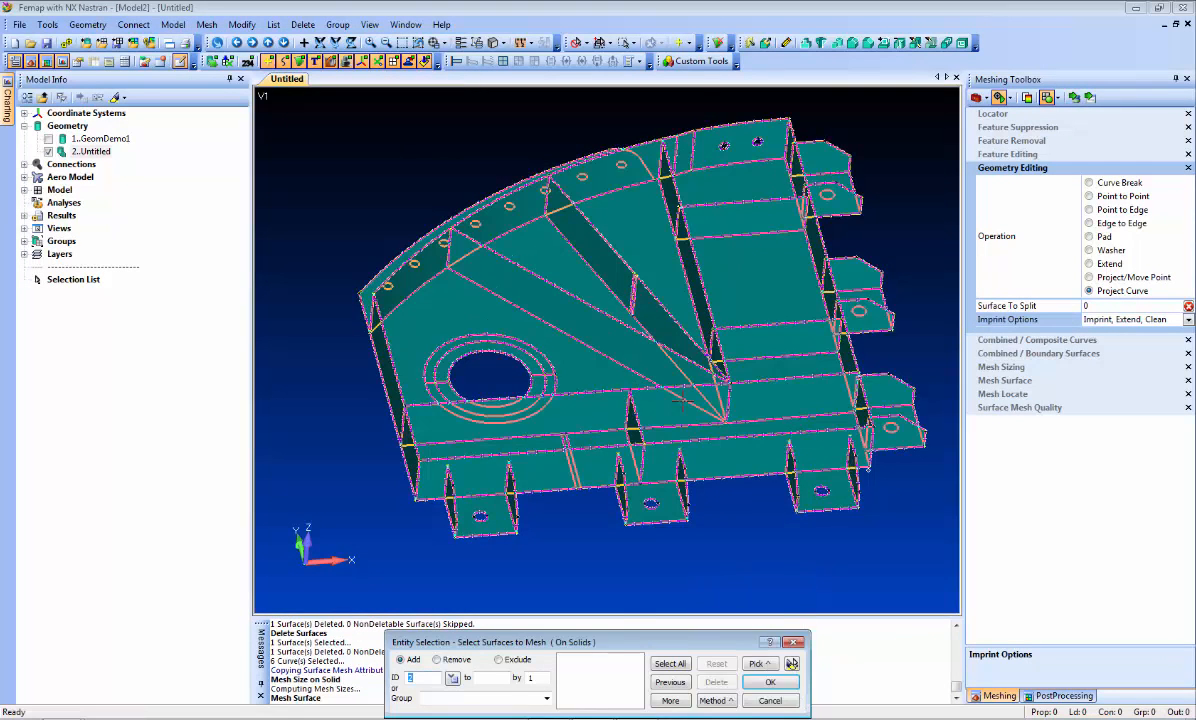
pyautogui.click(683, 401)
pyautogui.press('Return')
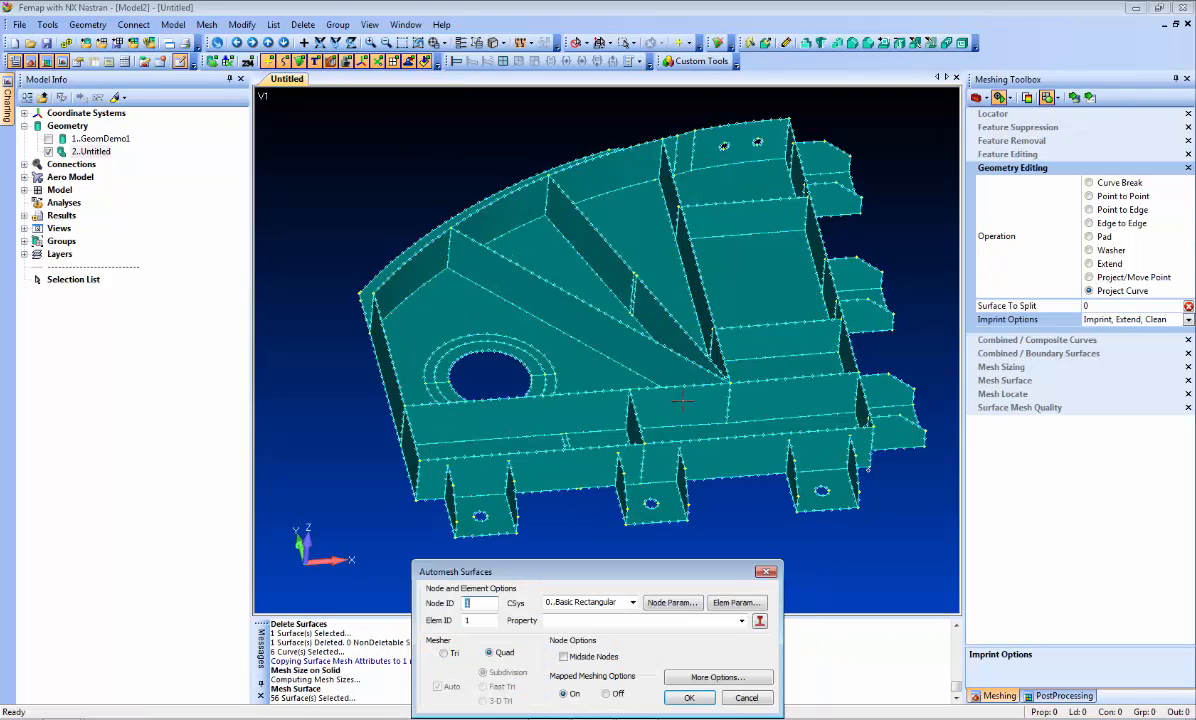
# - Create a plate property 0.1 thick with the library material 7050-T651 Al Plate .25-.5 and mesh the selected surfaces with it
pyautogui.click(760, 623)
pyautogui.click(558, 317)
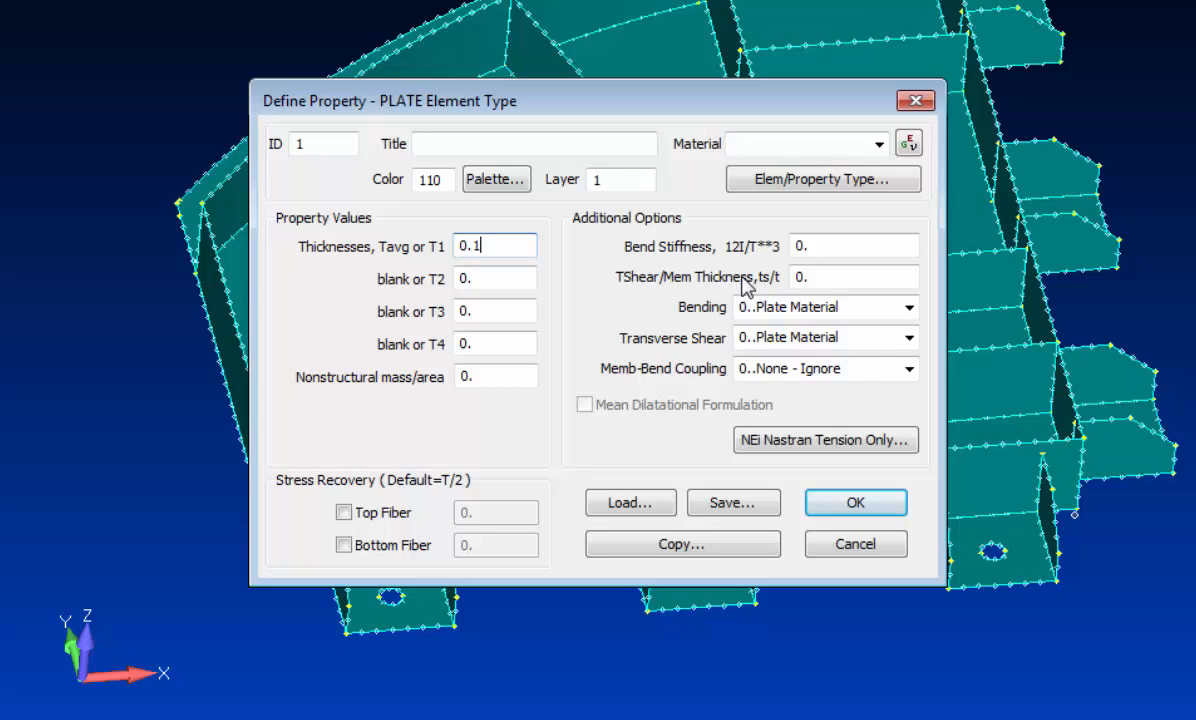
pyautogui.click(843, 503)
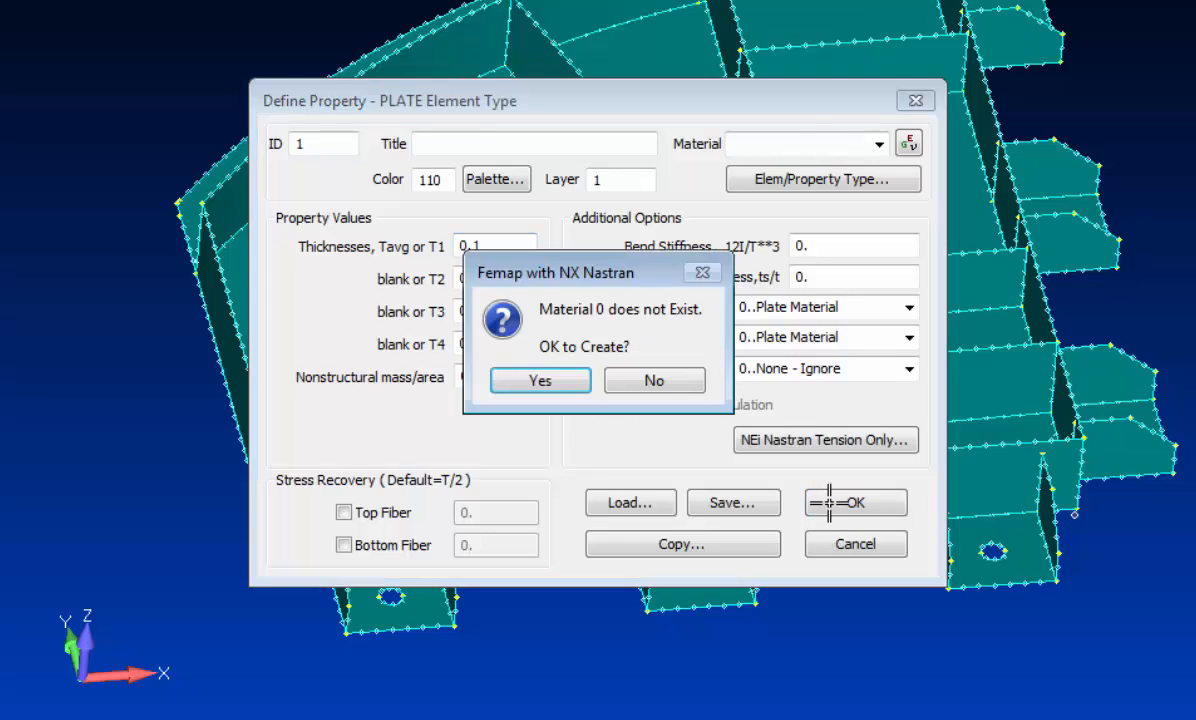
pyautogui.press('Return')
pyautogui.hotkey('alt', 'l')
pyautogui.press('Down')
pyautogui.press('Down')
pyautogui.press('Down')
pyautogui.press('Down')
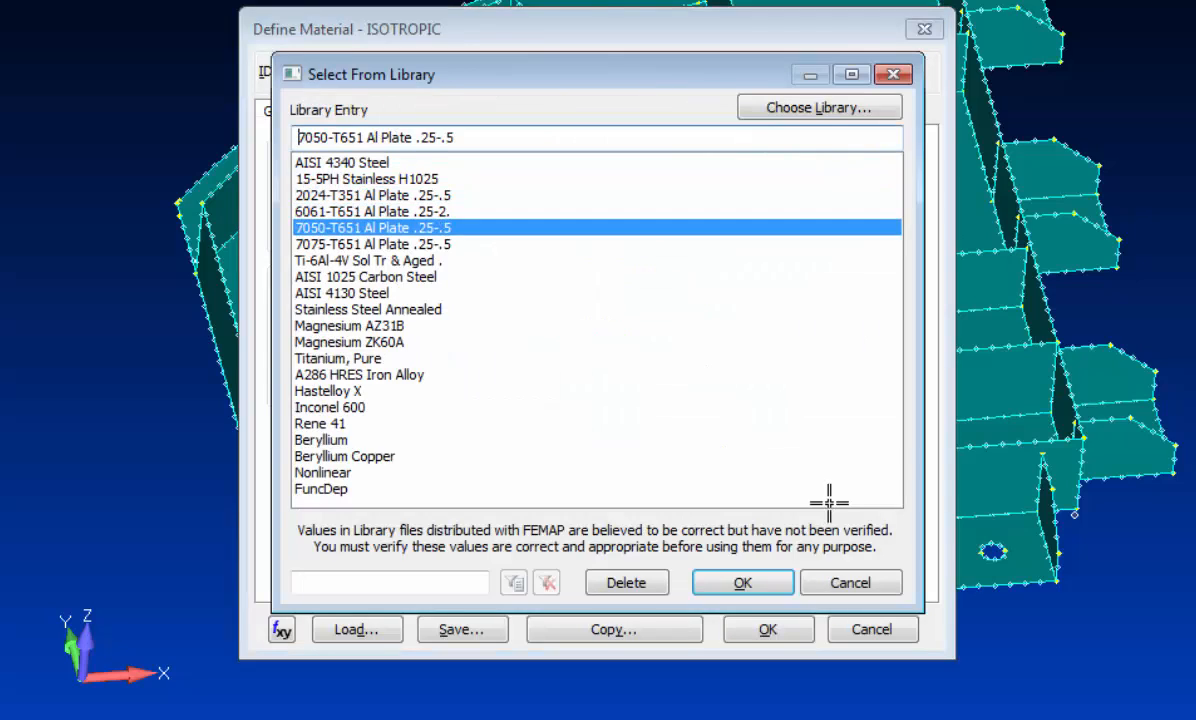
pyautogui.press('Return')
pyautogui.press('Return')
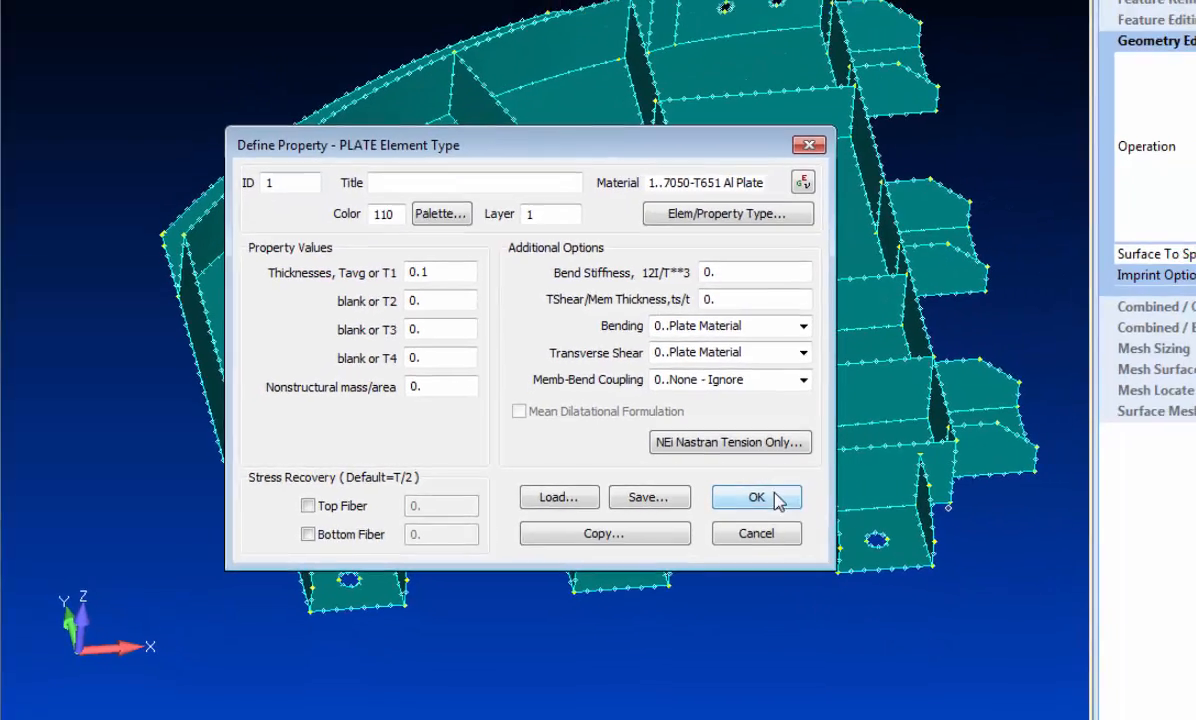
pyautogui.click(855, 502)
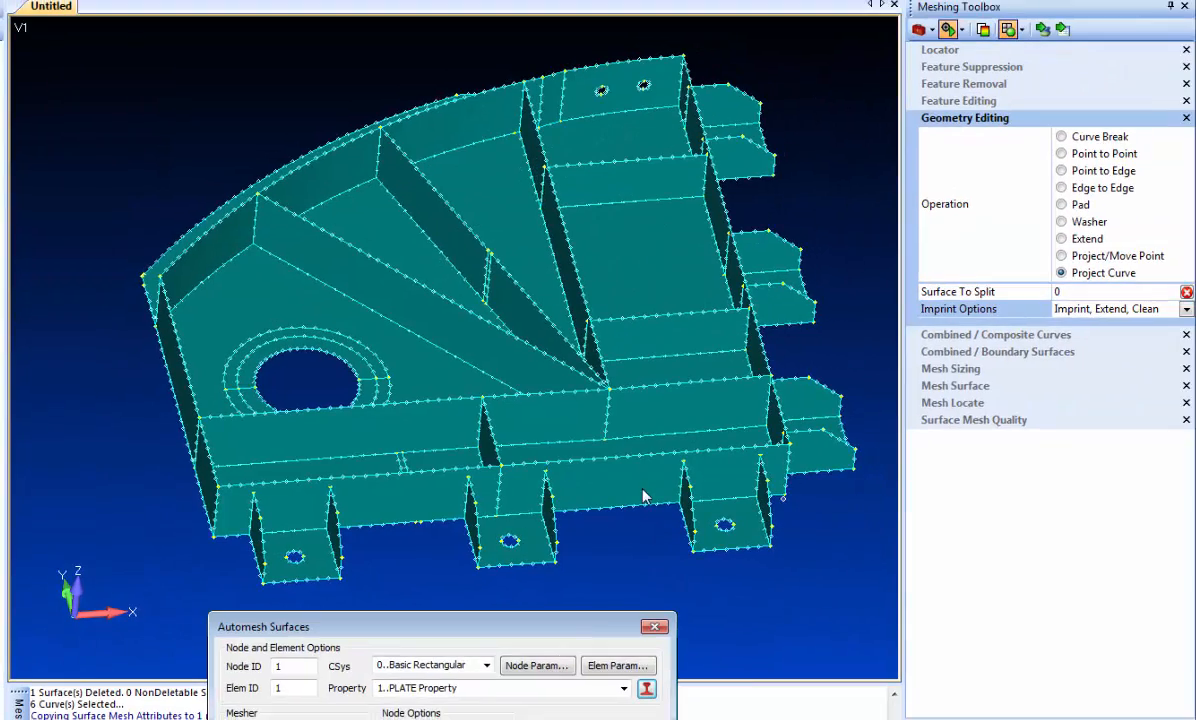
pyautogui.press('Return')
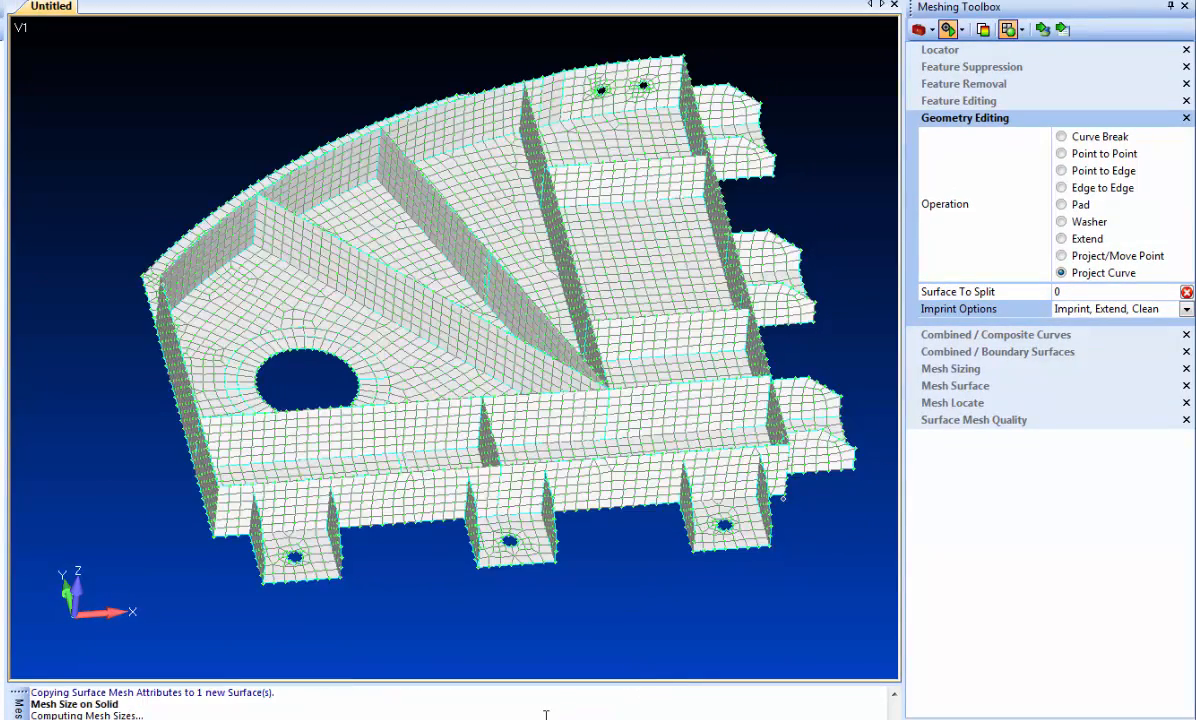
# - Remove the hole loops from the three front mounting lugs, with surface mesh points added at their locations
pyautogui.moveTo(299, 326); pyautogui.dragTo(330, 225, button='middle')
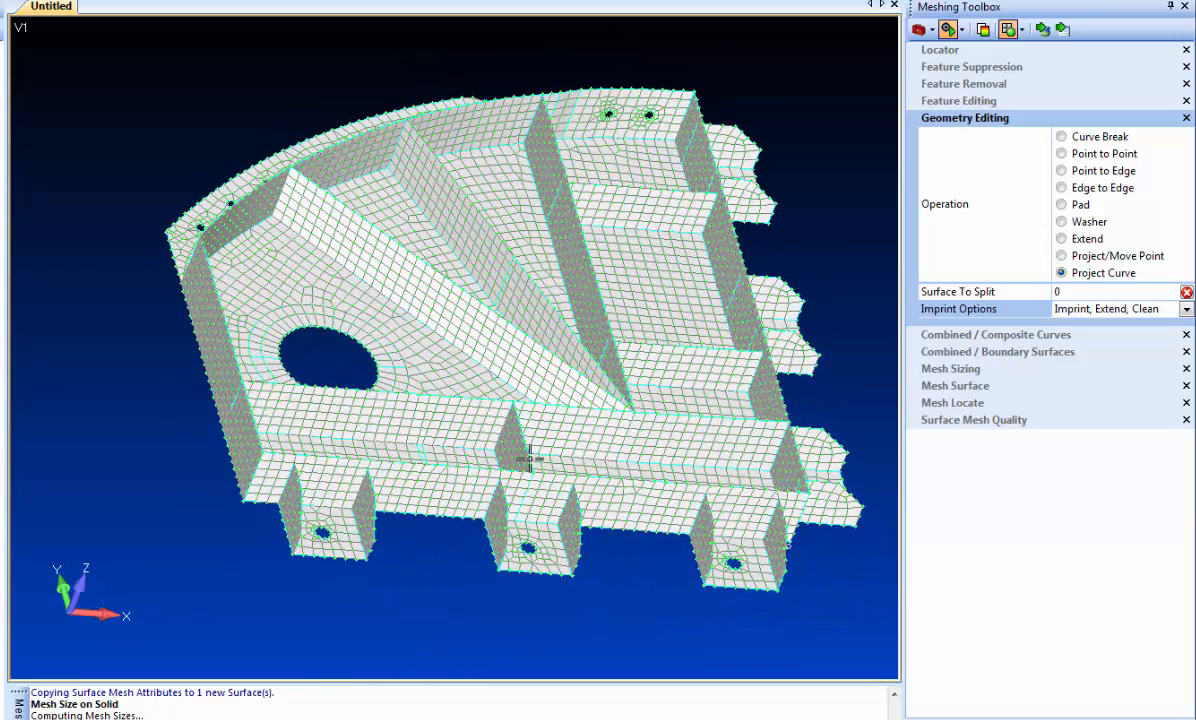
pyautogui.click(964, 68)
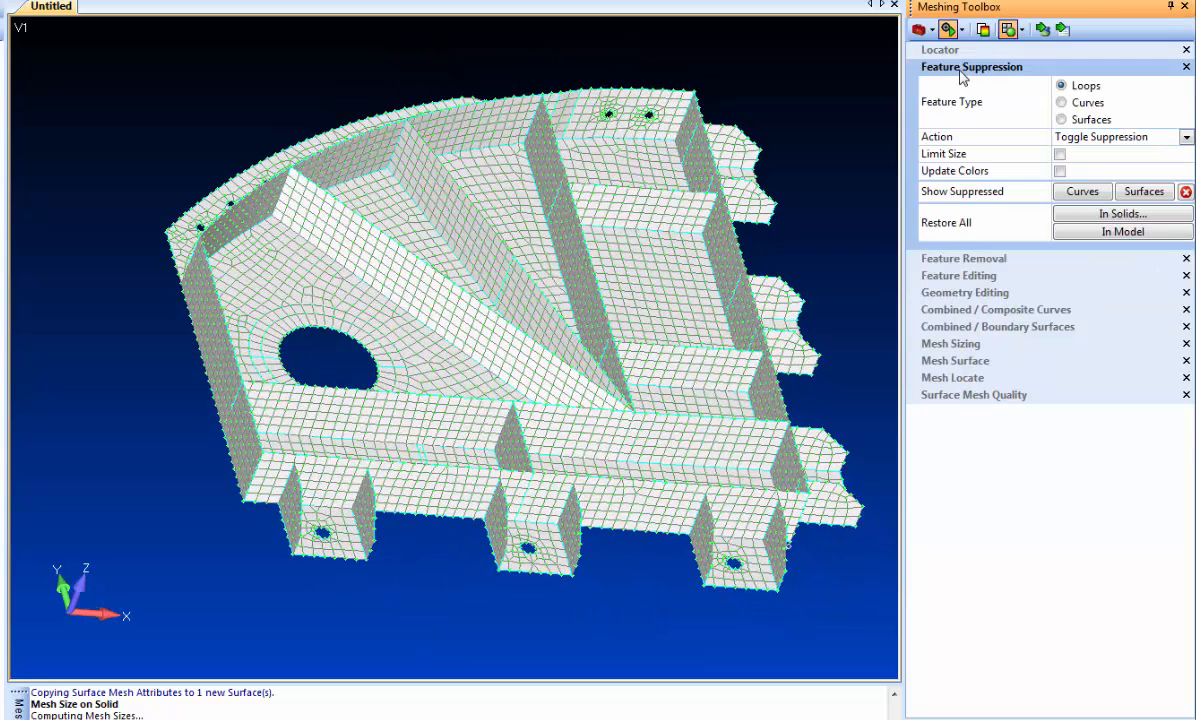
pyautogui.click(947, 259)
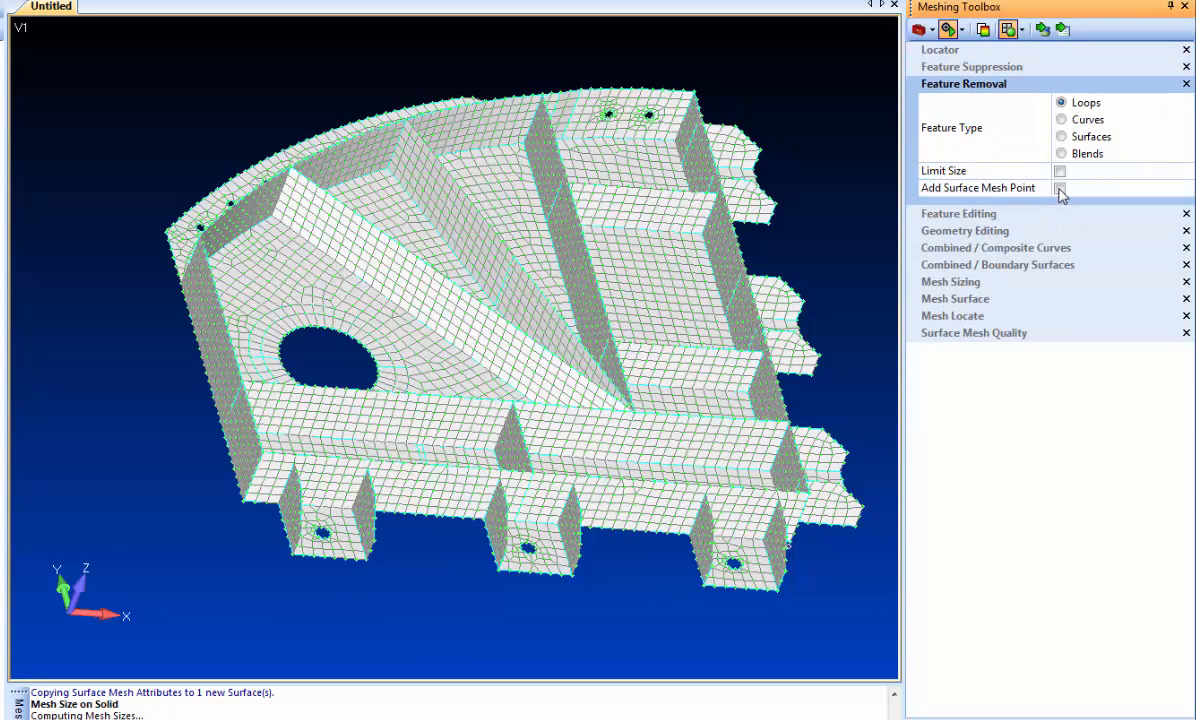
pyautogui.click(1060, 189)
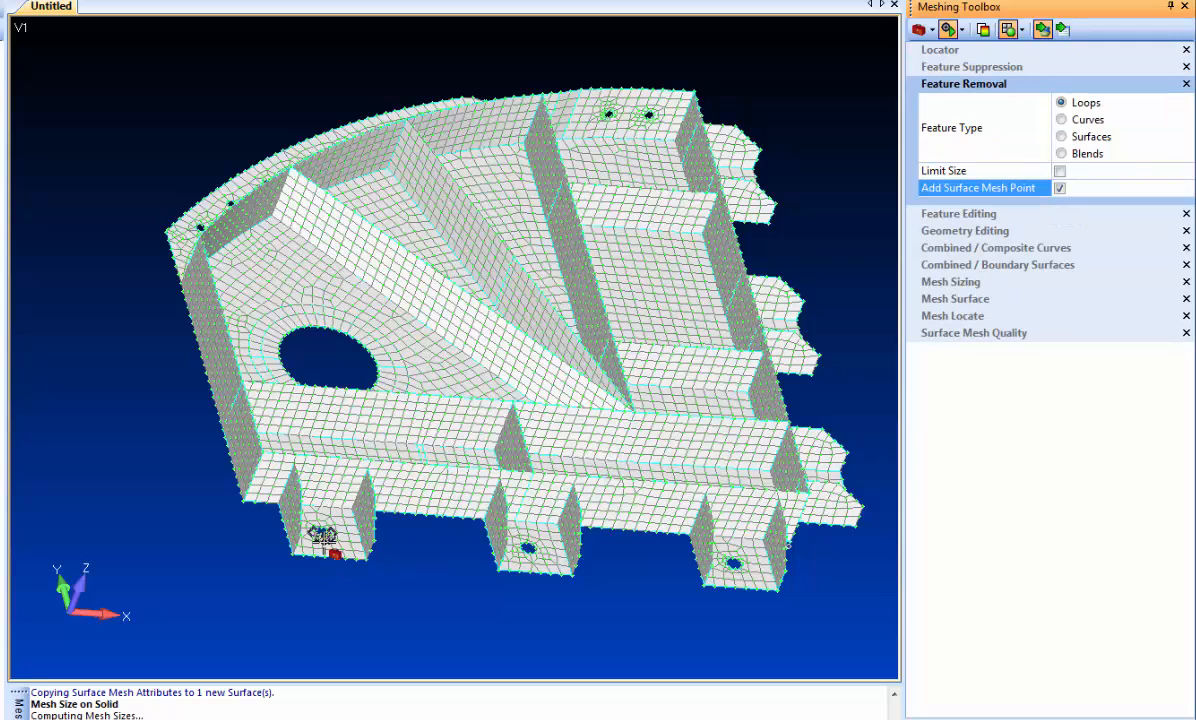
pyautogui.click(321, 533)
pyautogui.click(527, 549)
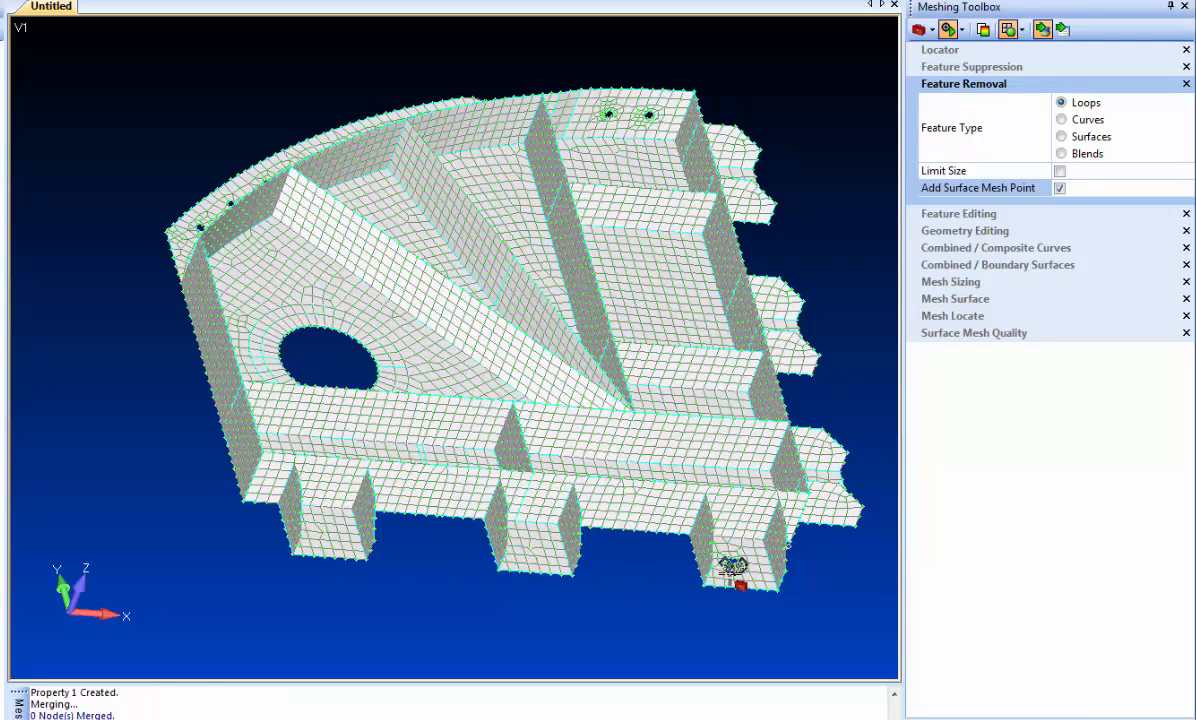
pyautogui.click(733, 565)
# - Remove the hole loops from the three lugs on the bracket's adjacent straight side, keeping surface mesh points
pyautogui.moveTo(733, 565); pyautogui.dragTo(686, 310, button='middle')
pyautogui.keyDown('shift'); pyautogui.moveTo(650, 332); pyautogui.dragTo(414, 526, button='middle'); pyautogui.keyUp('shift')
pyautogui.click(513, 393)
pyautogui.keyDown('ctrl'); pyautogui.moveTo(733, 417); pyautogui.dragTo(422, 585, button='middle'); pyautogui.keyUp('ctrl')
pyautogui.click(588, 255)
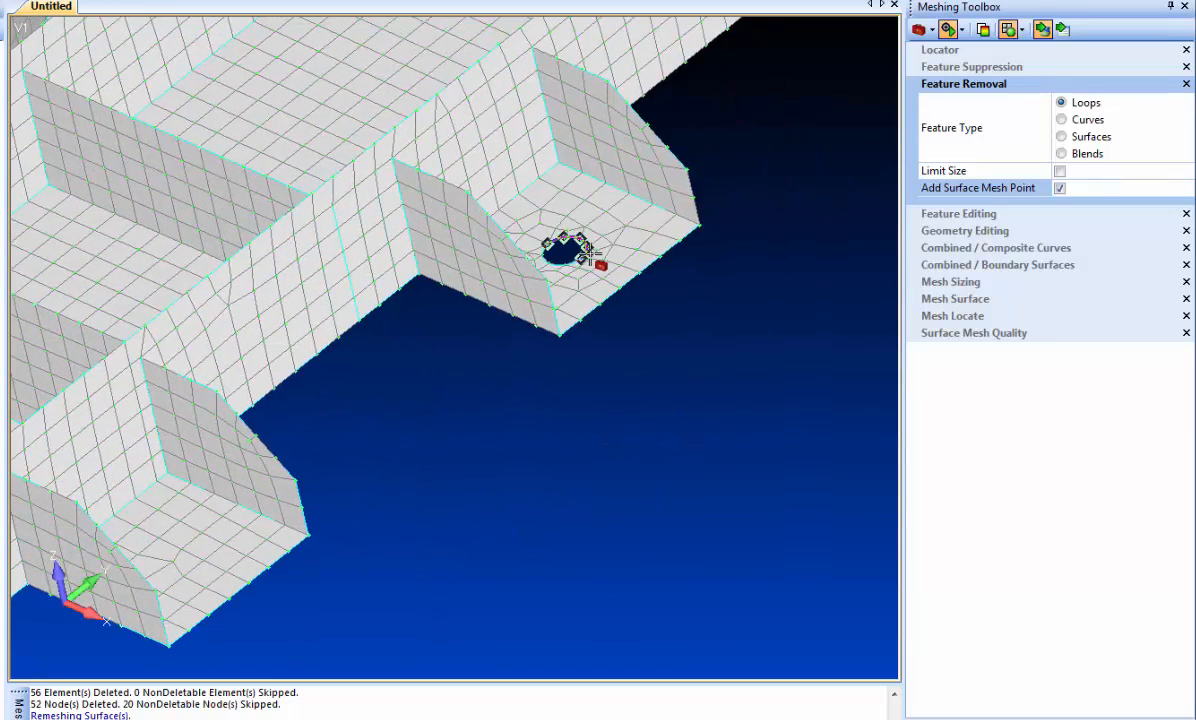
pyautogui.keyDown('ctrl'); pyautogui.moveTo(752, 277); pyautogui.dragTo(384, 499, button='middle'); pyautogui.keyUp('ctrl')
pyautogui.click(605, 169)
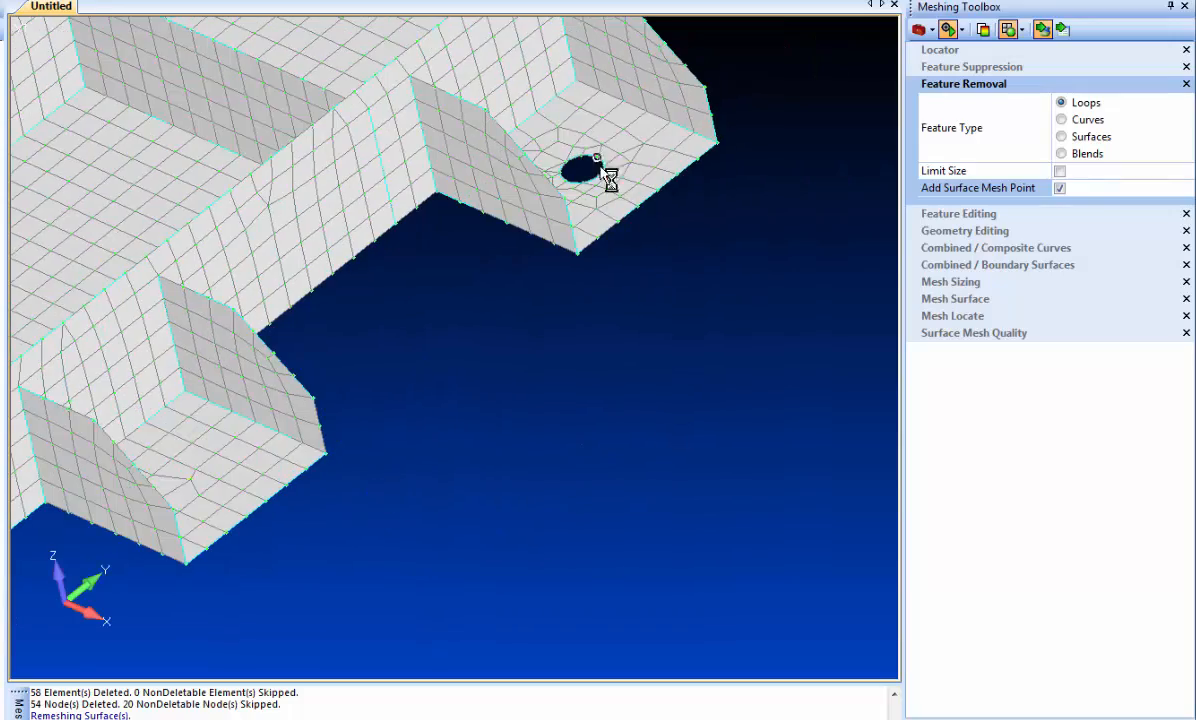
# - Remove all eight hole loops along the curved outer flange, adding a surface mesh point for each
pyautogui.scroll(-6, 637, 308)
pyautogui.moveTo(632, 318); pyautogui.dragTo(407, 398, button='middle')
pyautogui.keyDown('ctrl'); pyautogui.moveTo(614, 364); pyautogui.dragTo(454, 446, button='middle'); pyautogui.keyUp('ctrl')
pyautogui.keyDown('shift'); pyautogui.moveTo(572, 372); pyautogui.dragTo(547, 609, button='middle'); pyautogui.keyUp('shift')
pyautogui.click(322, 455)
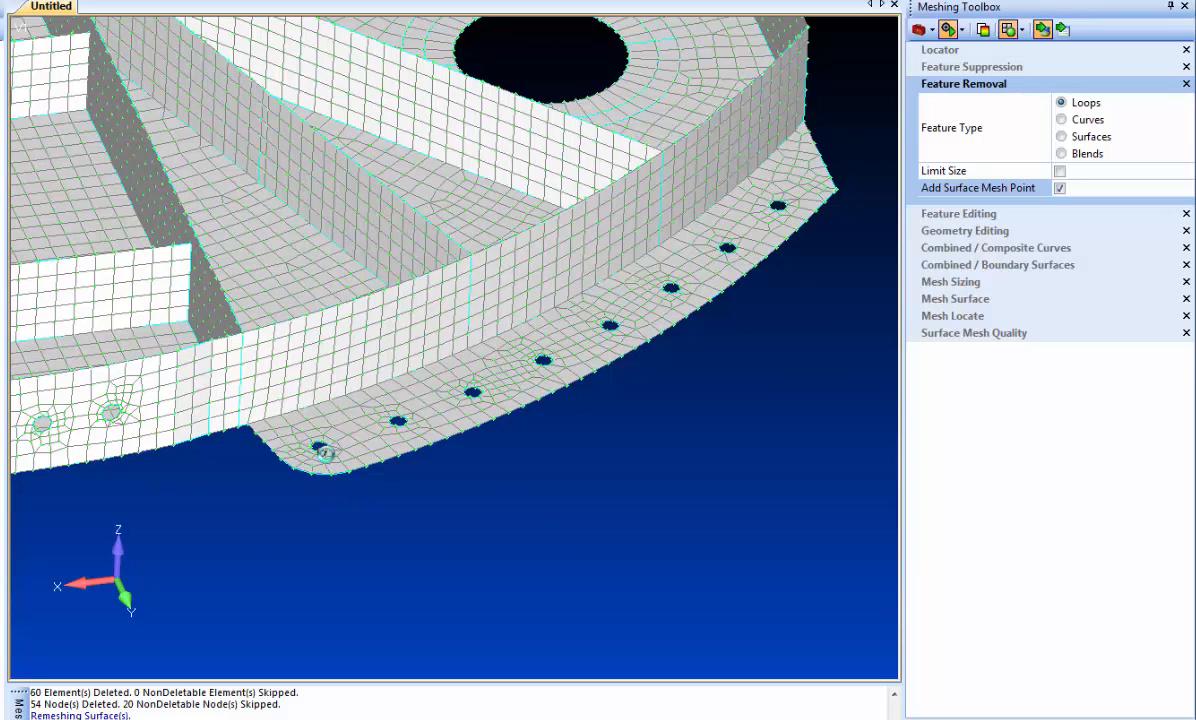
pyautogui.click(398, 420)
pyautogui.click(473, 393)
pyautogui.click(543, 360)
pyautogui.click(610, 325)
pyautogui.click(670, 288)
pyautogui.click(727, 247)
pyautogui.click(778, 206)
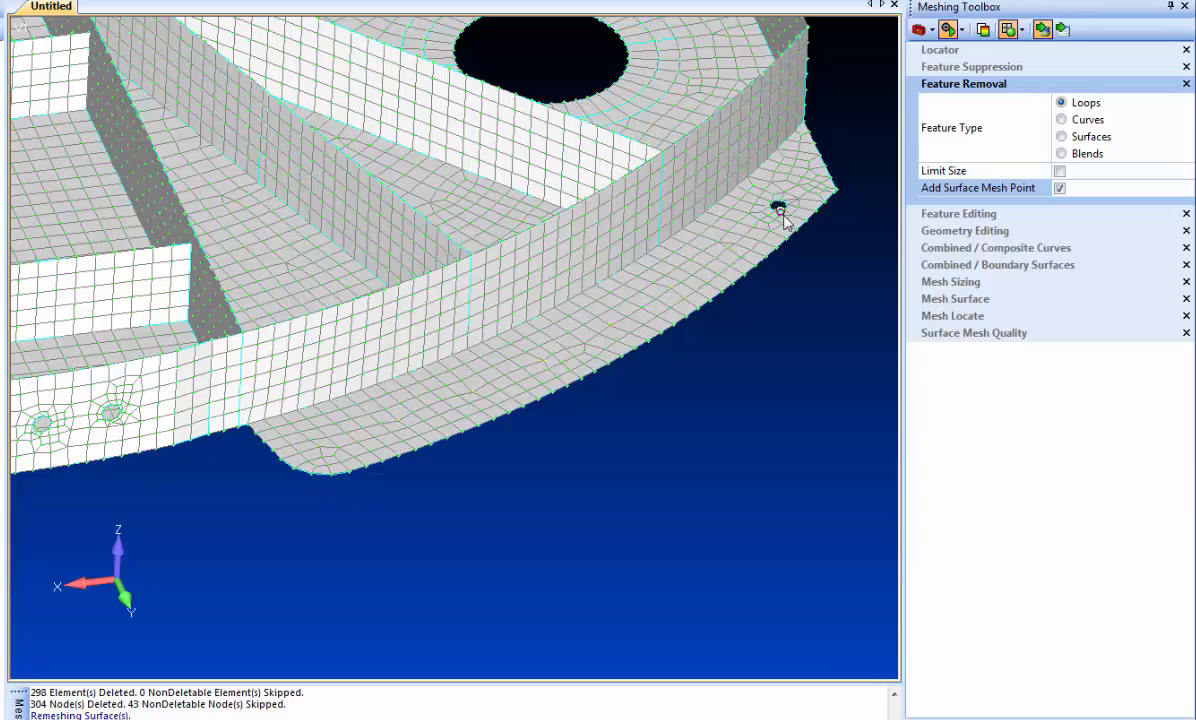
# - Add pads with washers around both holes in the curved outer wall, using a pad factor of 1 and automatic alignment
pyautogui.keyDown('ctrl'); pyautogui.moveTo(363, 549); pyautogui.dragTo(667, 494, button='middle'); pyautogui.keyUp('ctrl')
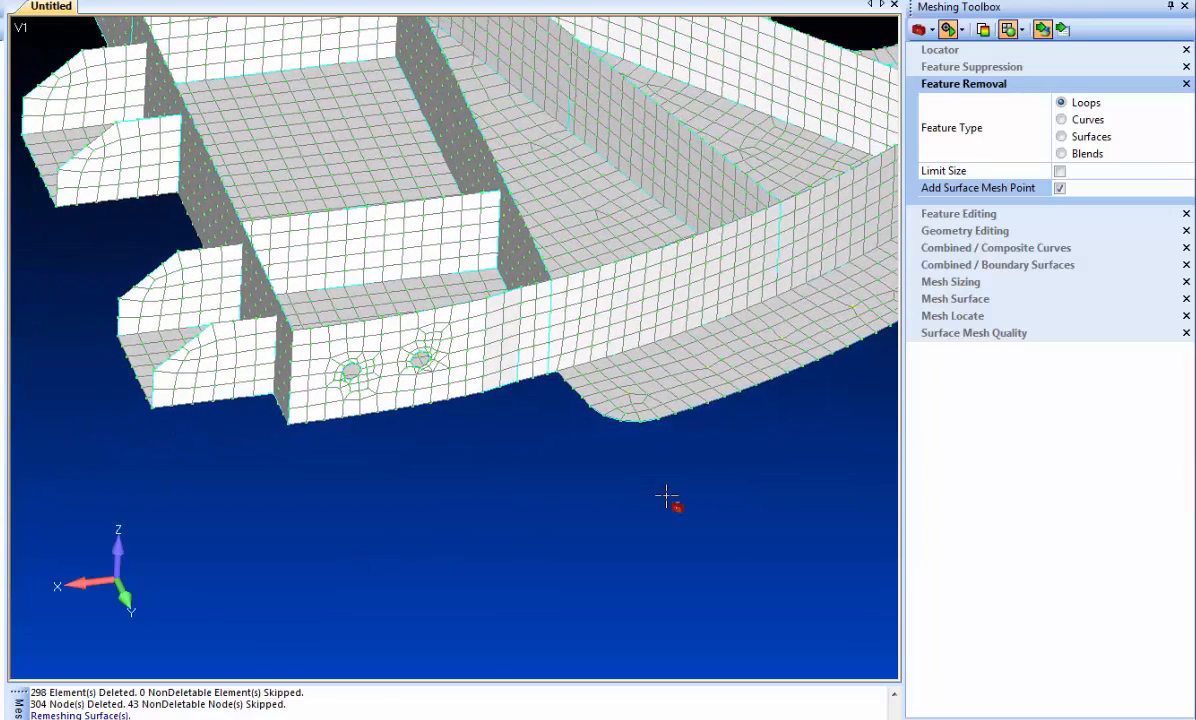
pyautogui.scroll(5, 435, 539)
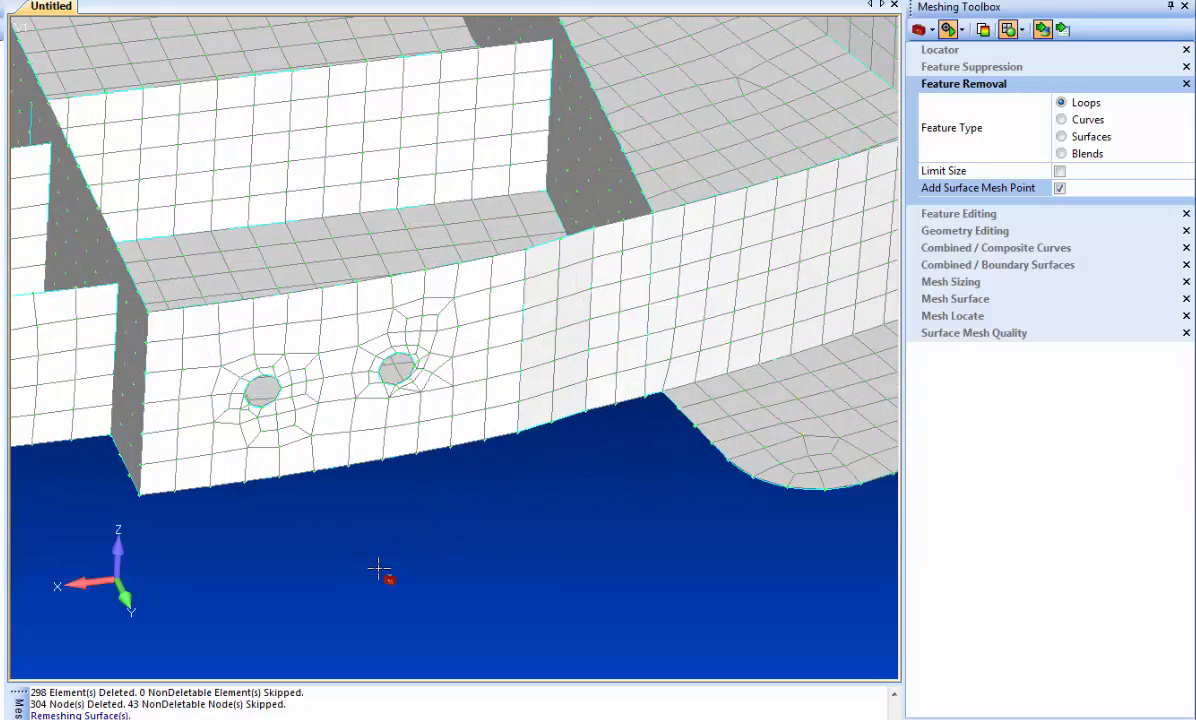
pyautogui.keyDown('ctrl'); pyautogui.moveTo(371, 574); pyautogui.dragTo(455, 543, button='middle'); pyautogui.keyUp('ctrl')
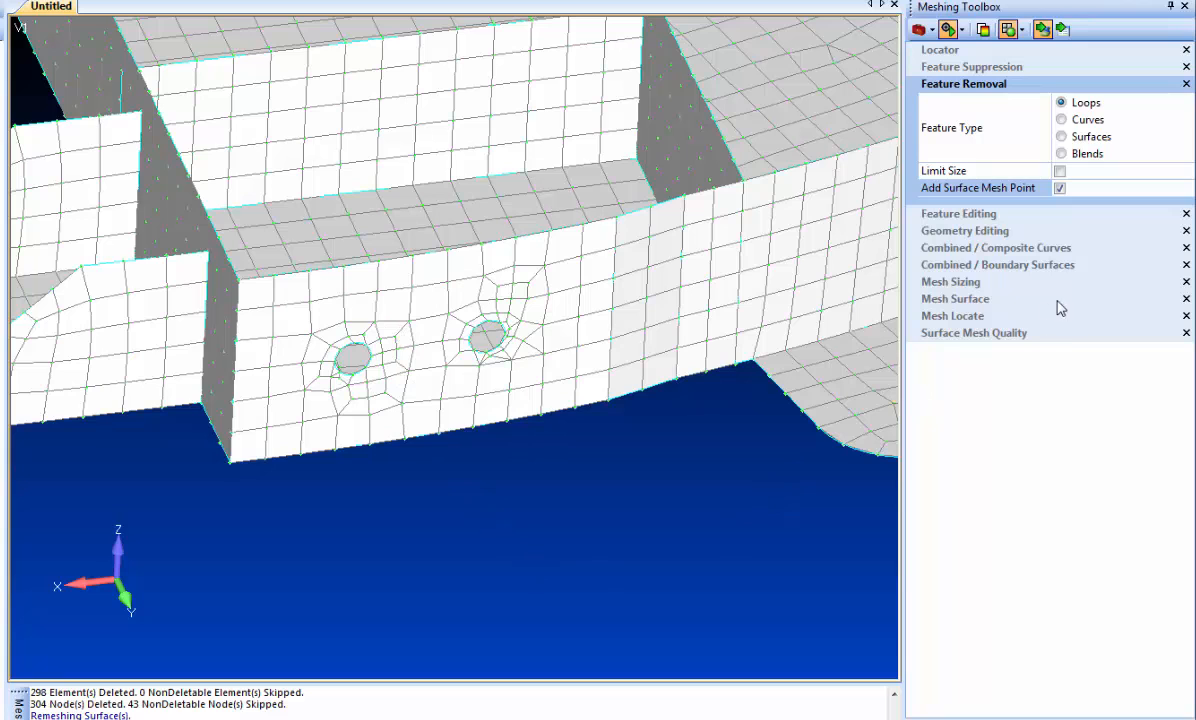
pyautogui.click(978, 231)
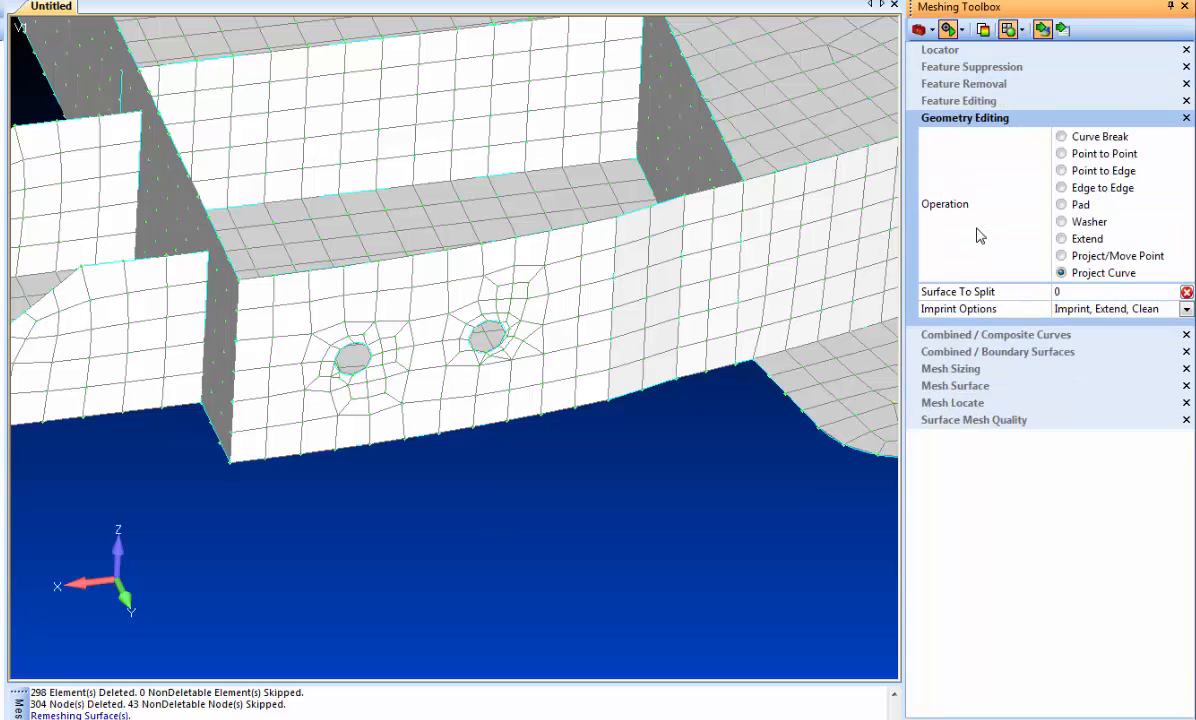
pyautogui.click(1066, 206)
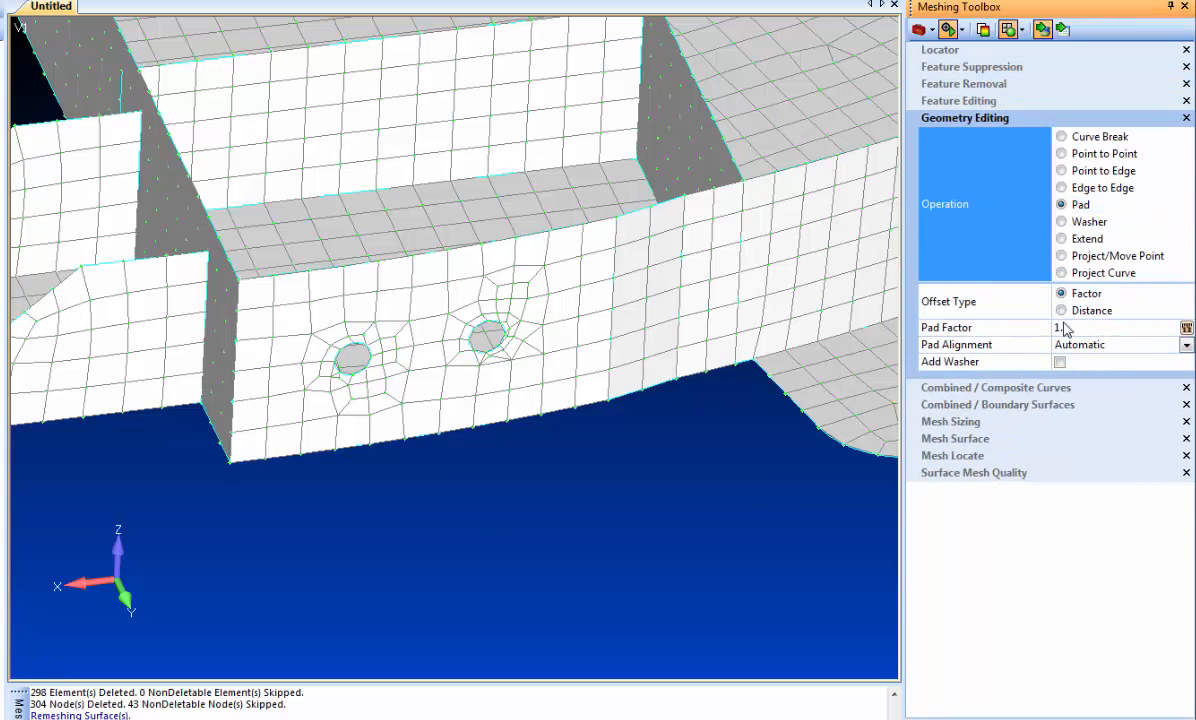
pyautogui.click(1061, 362)
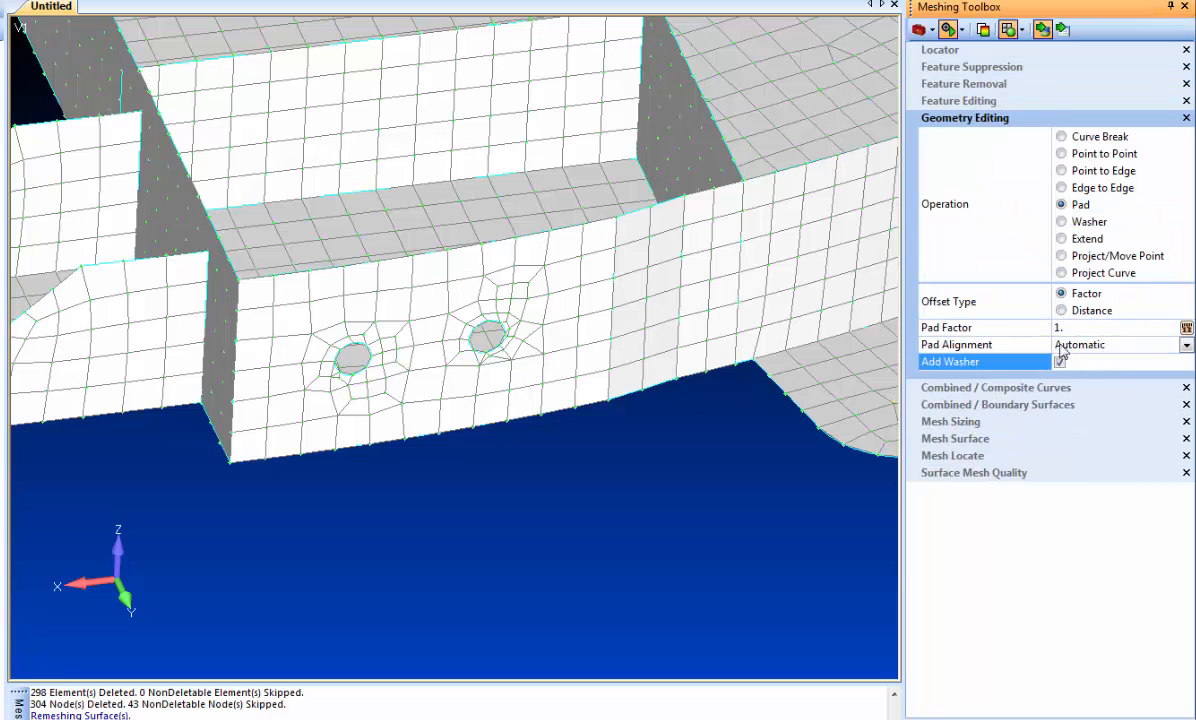
pyautogui.click(474, 336)
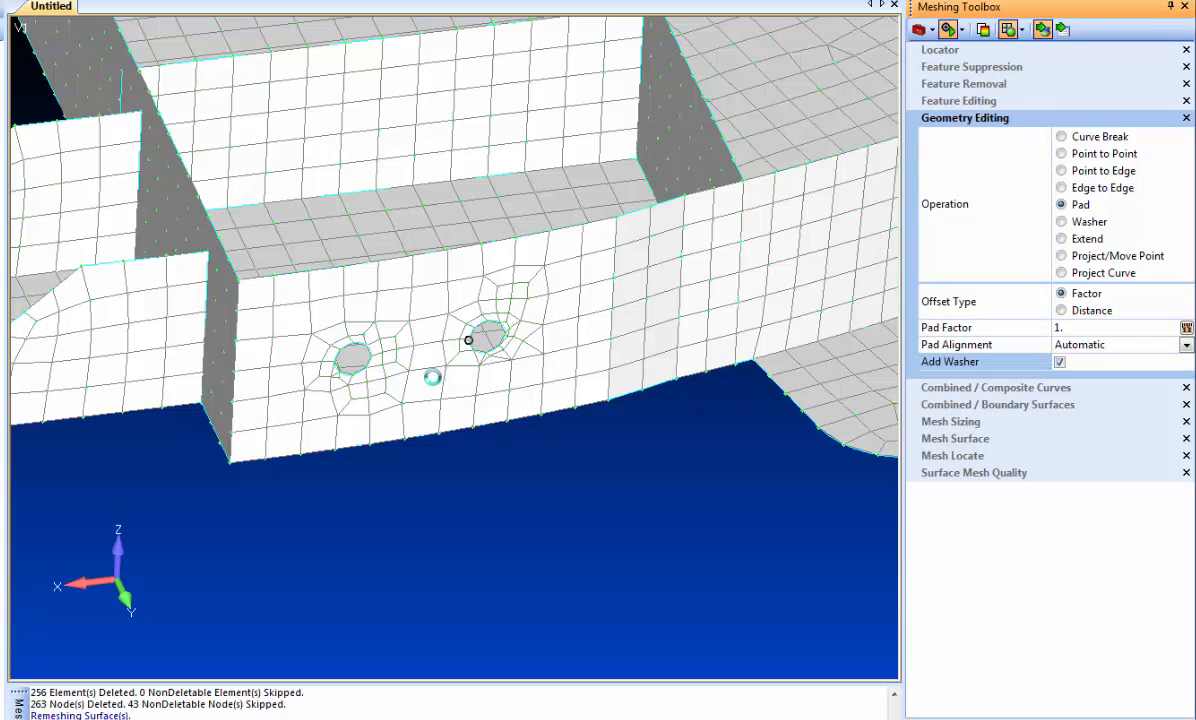
pyautogui.click(370, 356)
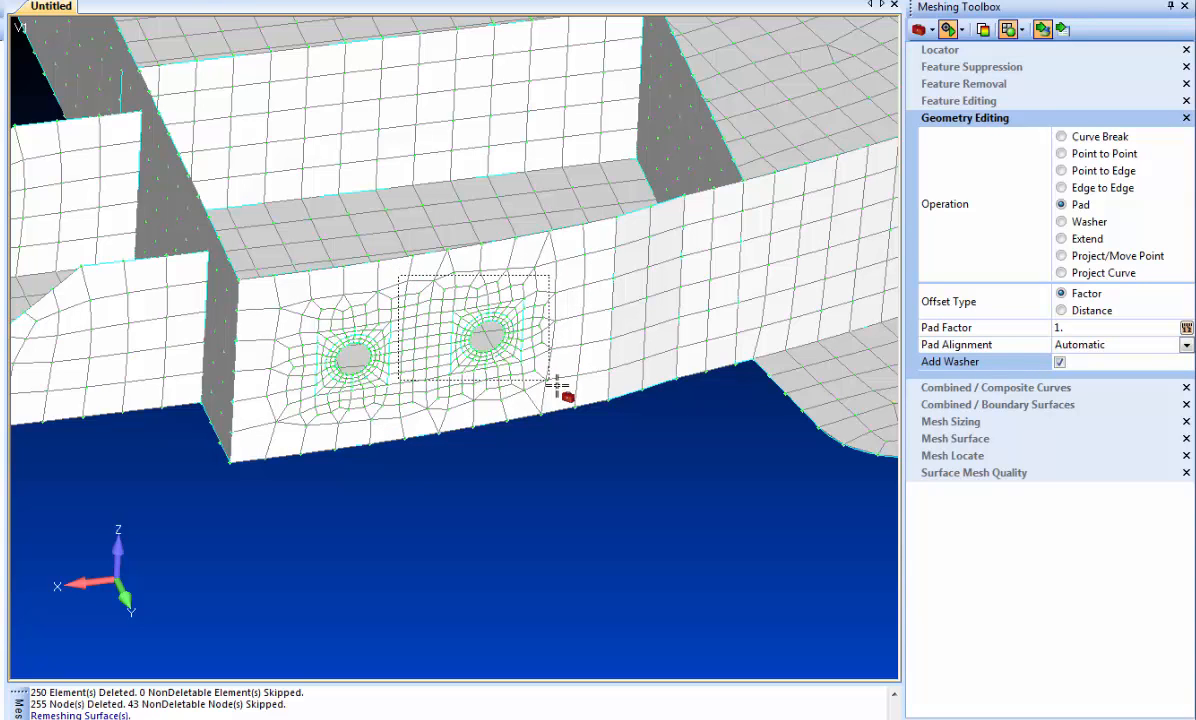
# - Split the curved wall with Point to Edge cuts from the three upper pad points of the hole nearest the corner to the wall's upper edge
pyautogui.scroll(5, 518, 368)
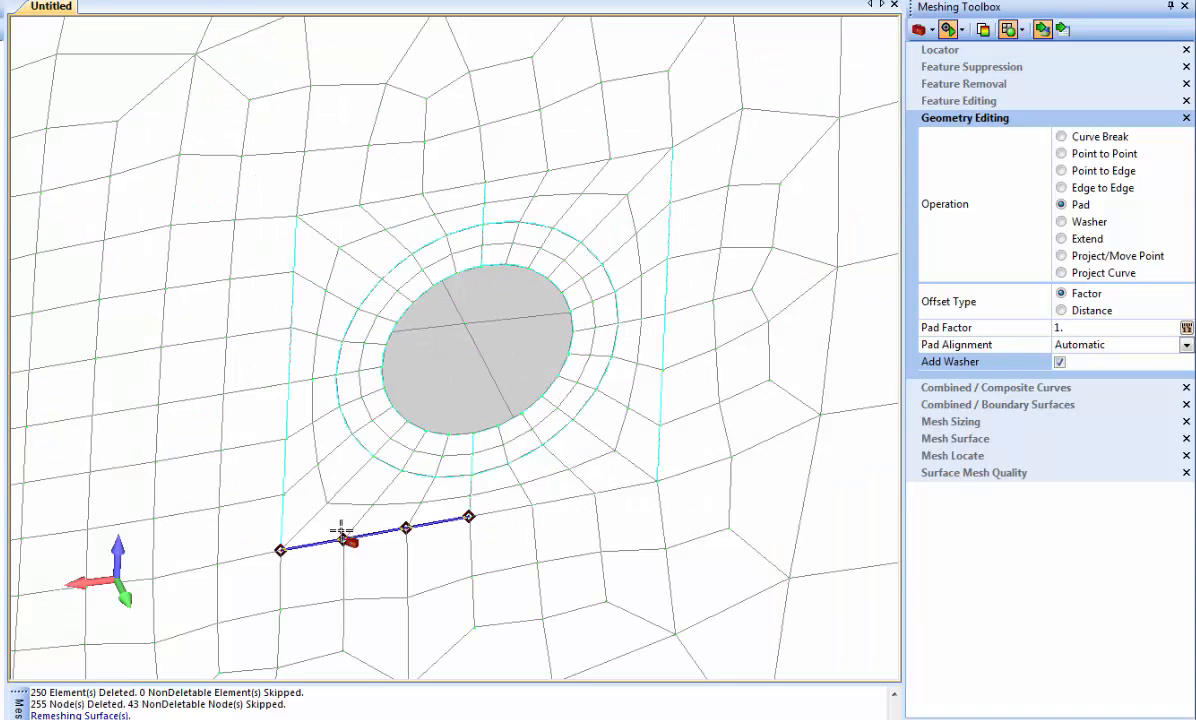
pyautogui.scroll(-5, 555, 490)
pyautogui.moveTo(437, 175); pyautogui.dragTo(356, 450, button='middle')
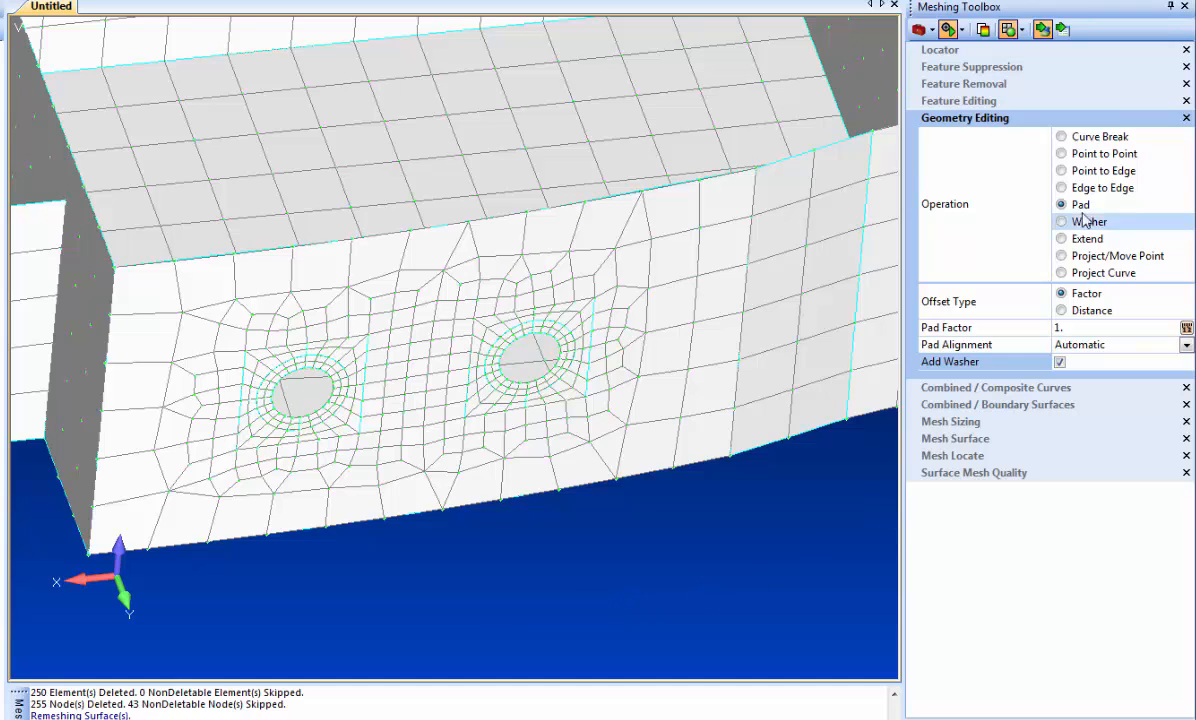
pyautogui.click(1087, 173)
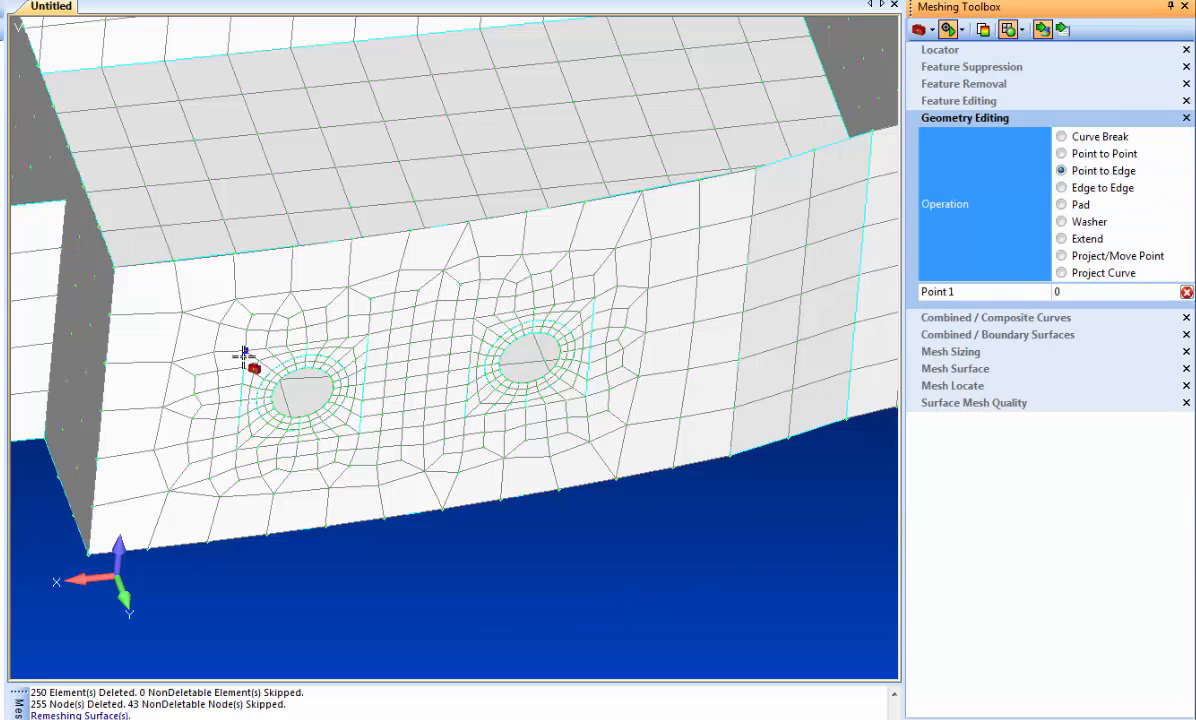
pyautogui.click(243, 259)
pyautogui.click(309, 344)
pyautogui.click(307, 248)
pyautogui.click(368, 335)
pyautogui.click(368, 254)
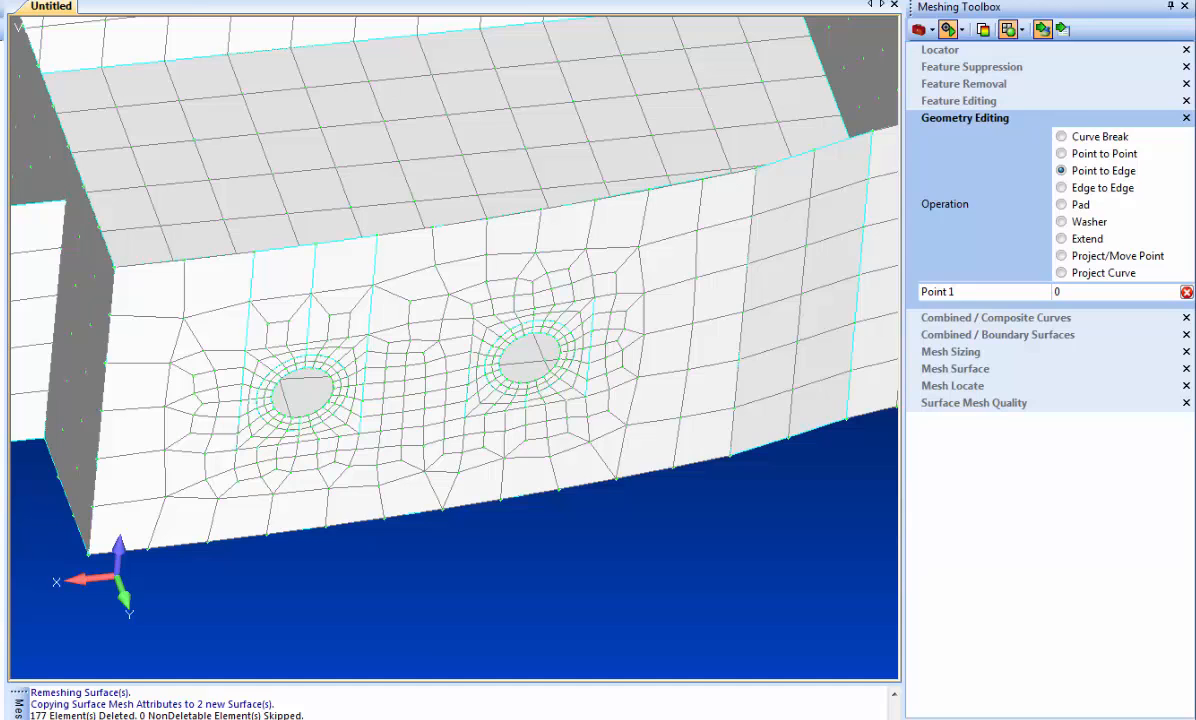
# - Toggle the element display to inspect the surface splits around the padded holes
pyautogui.click(188, 1)
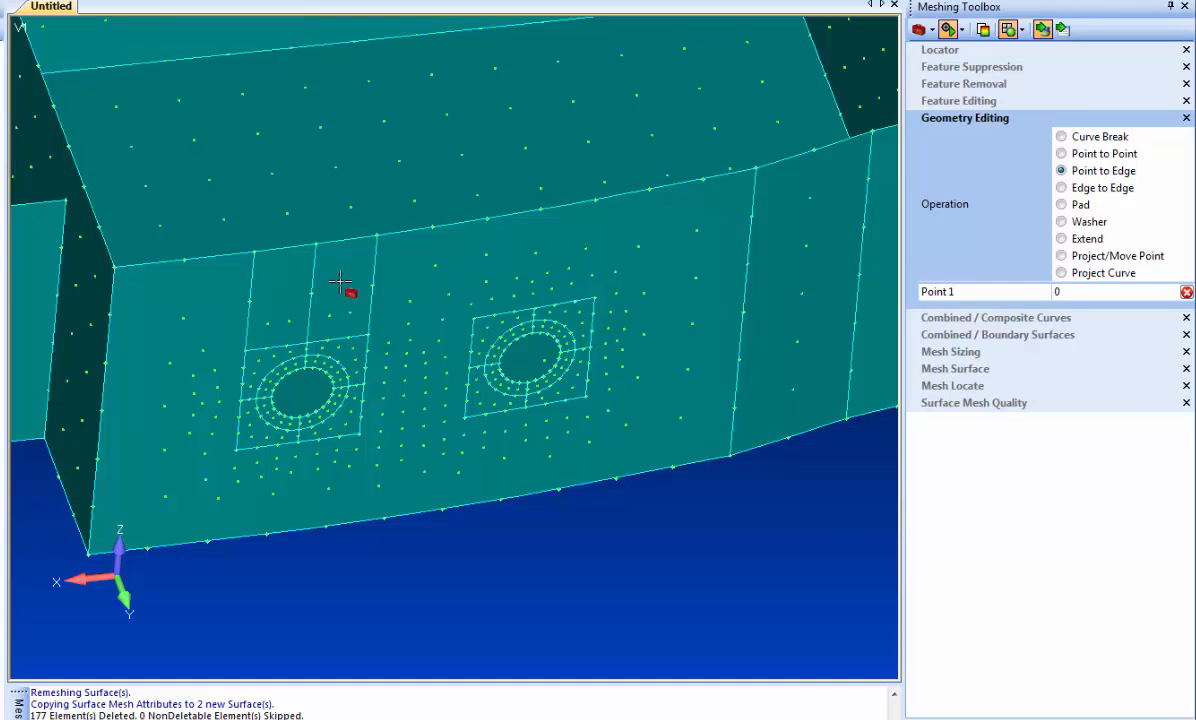
pyautogui.click(184, 1)
pyautogui.click(185, 1)
pyautogui.click(186, 1)
pyautogui.moveTo(418, 455); pyautogui.dragTo(430, 441, button='middle')
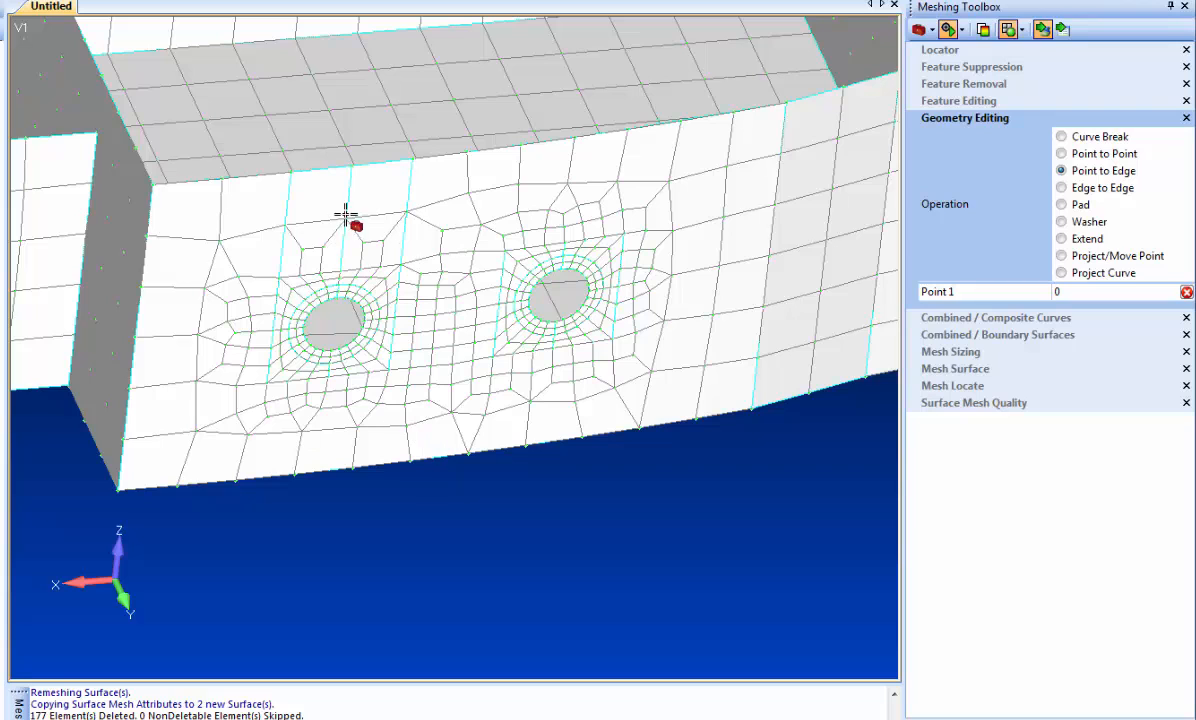
# - Increase the mesh size by 1 element per pick on the upper and vertical edges of the two split surfaces above the padded hole
pyautogui.click(955, 352)
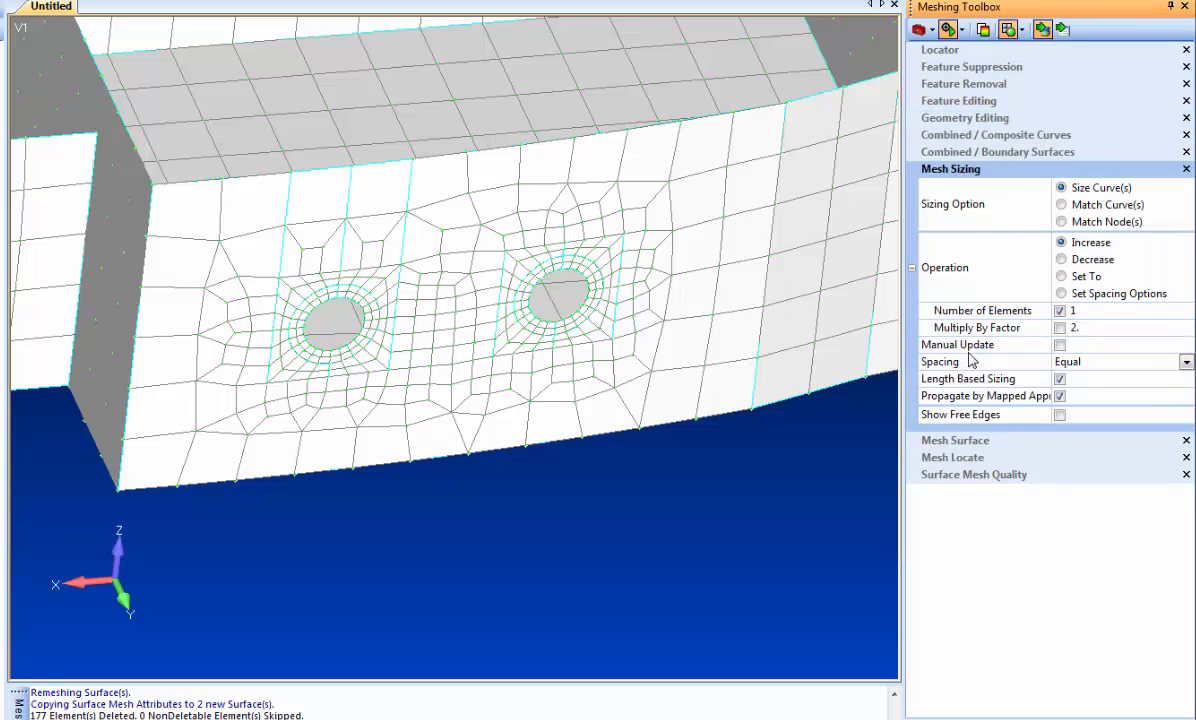
pyautogui.click(382, 166)
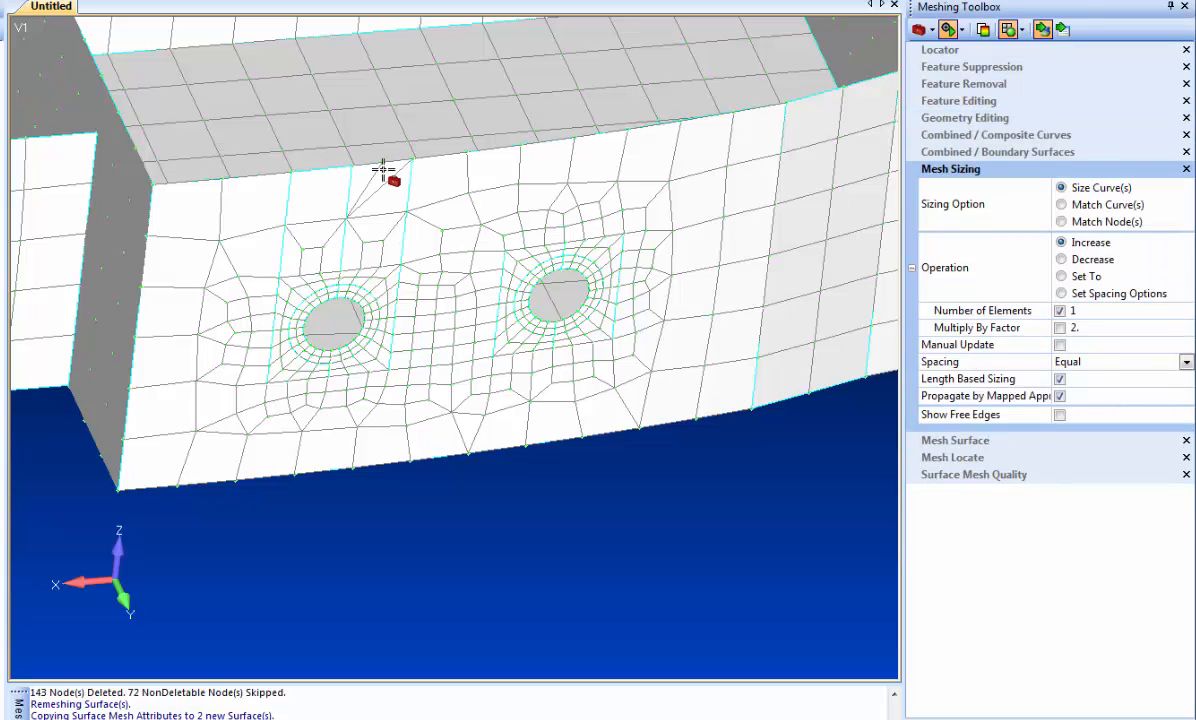
pyautogui.click(403, 236)
pyautogui.click(350, 238)
pyautogui.click(378, 165)
pyautogui.click(312, 171)
pyautogui.click(312, 171)
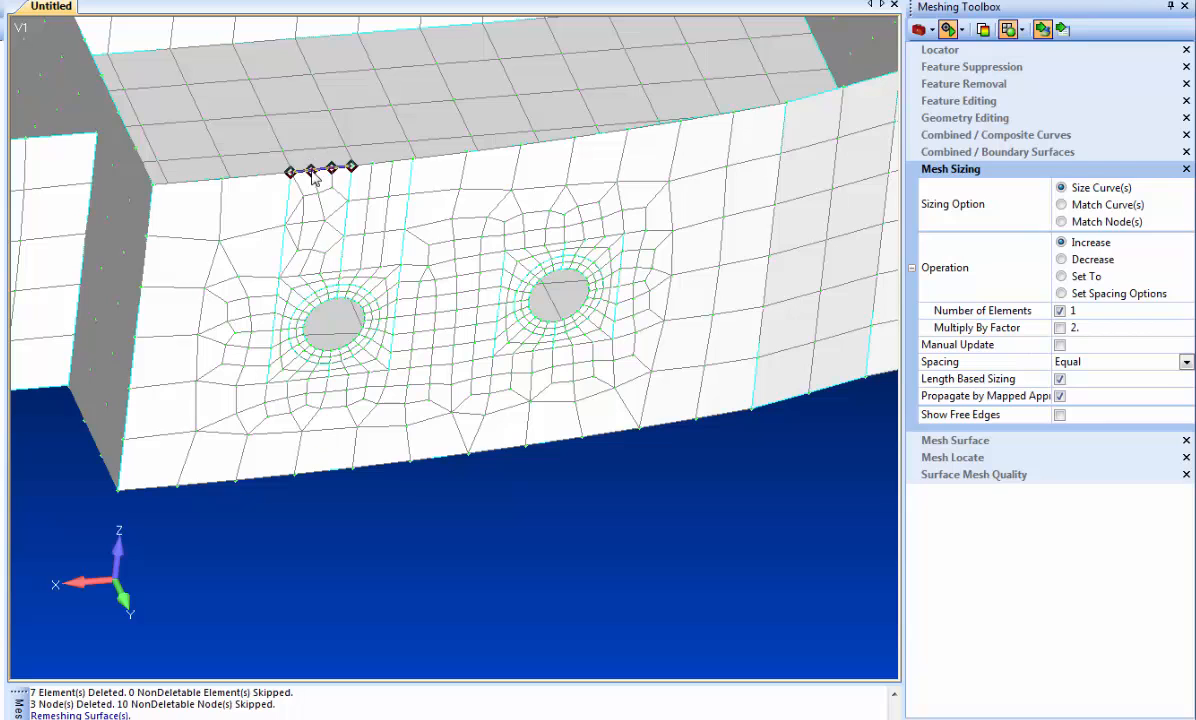
pyautogui.click(284, 252)
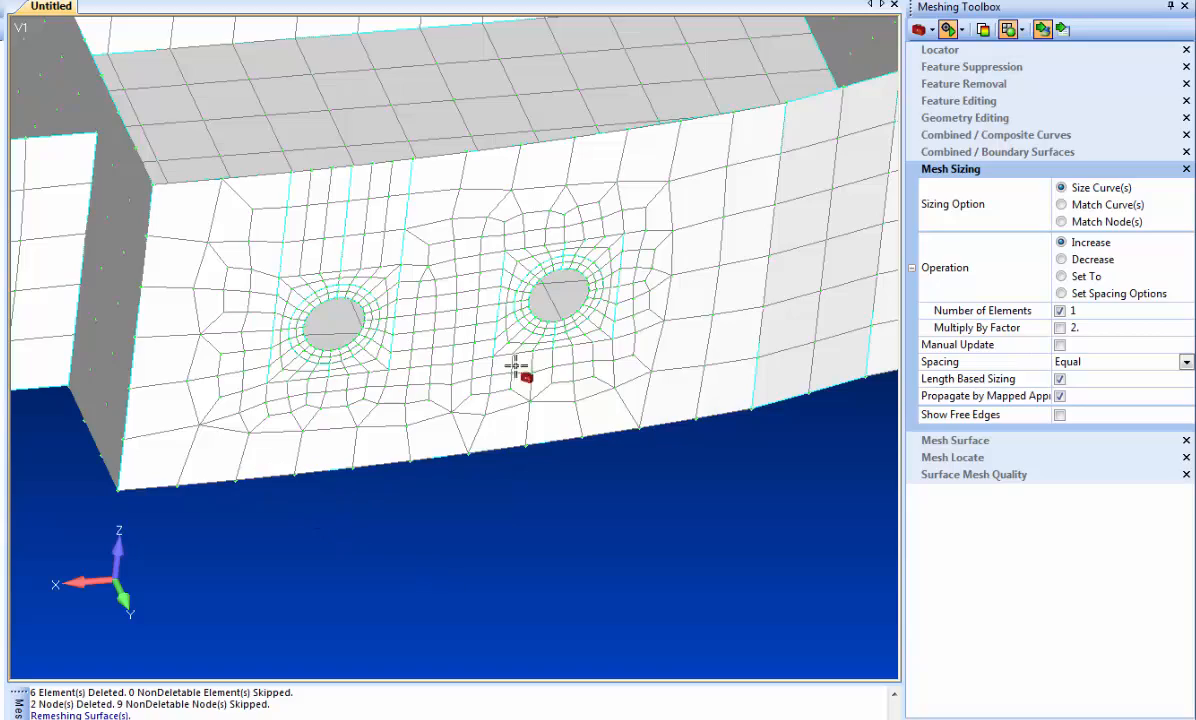
# - Update the midsurface thickness and offset of the mesh on all bracket surfaces, using Midsurfaces selection and automatic solid matching
pyautogui.scroll(-9, 534, 540)
pyautogui.moveTo(238, 506); pyautogui.dragTo(598, 629, button='middle')
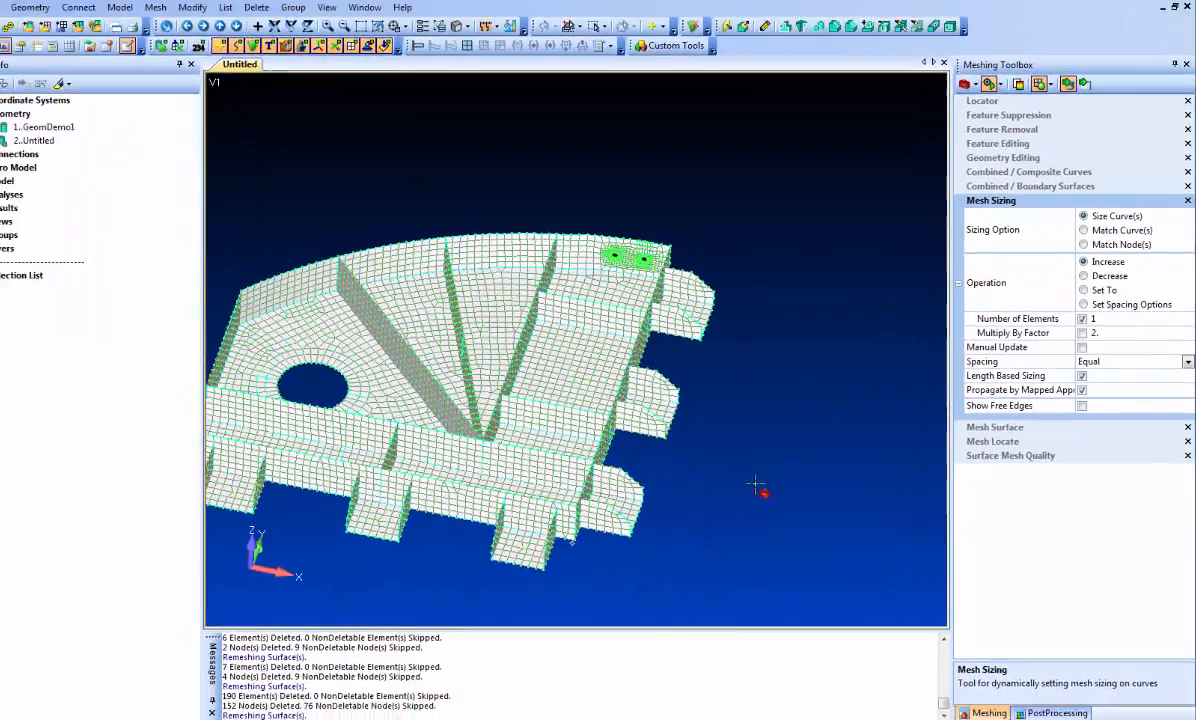
pyautogui.keyDown('ctrl'); pyautogui.moveTo(885, 442); pyautogui.dragTo(915, 450, button='middle'); pyautogui.keyUp('ctrl')
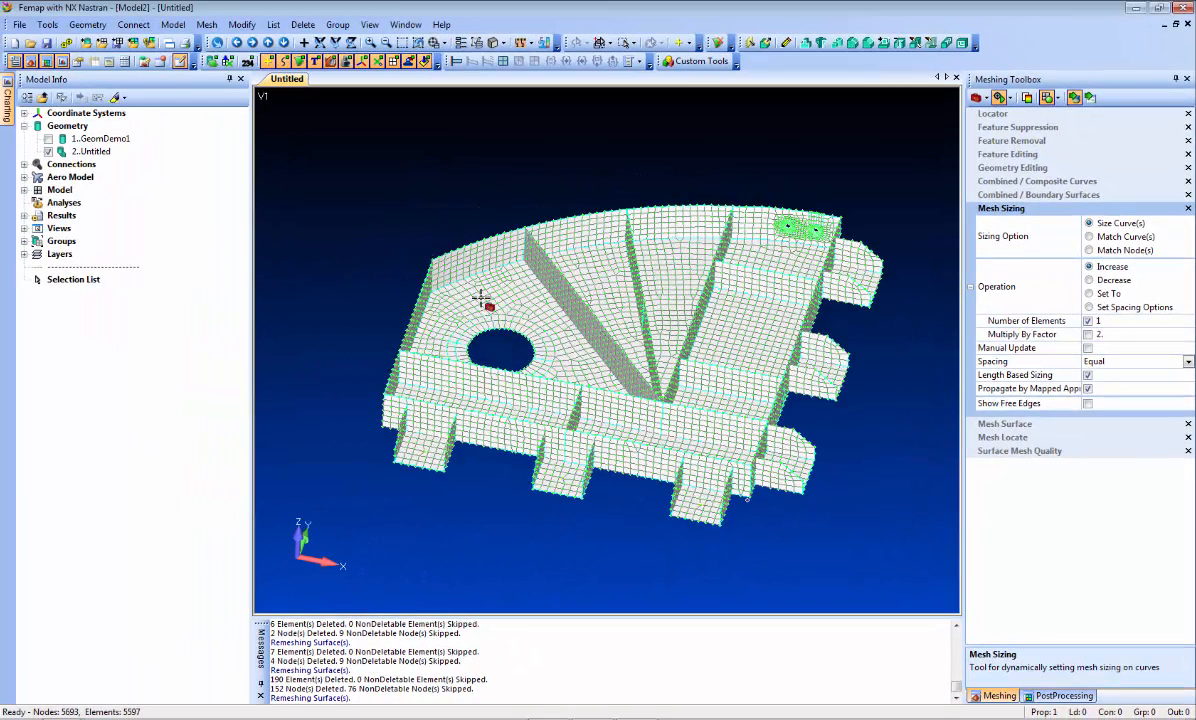
pyautogui.click(241, 24)
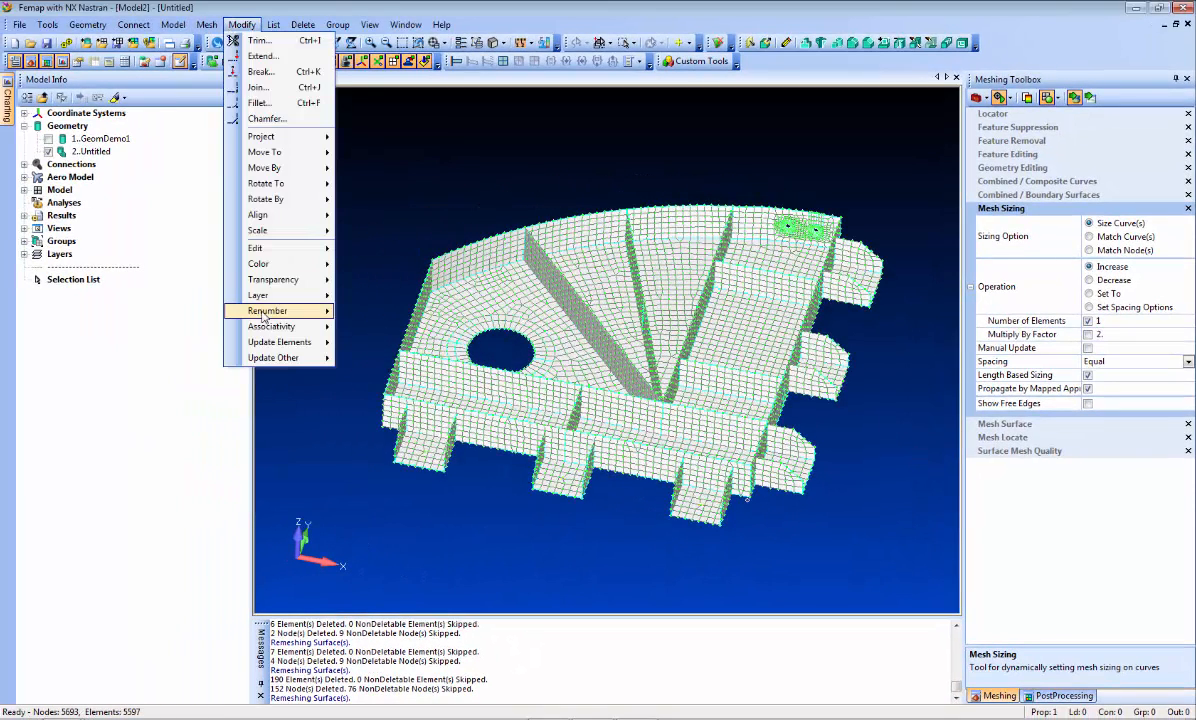
pyautogui.moveTo(300, 342)
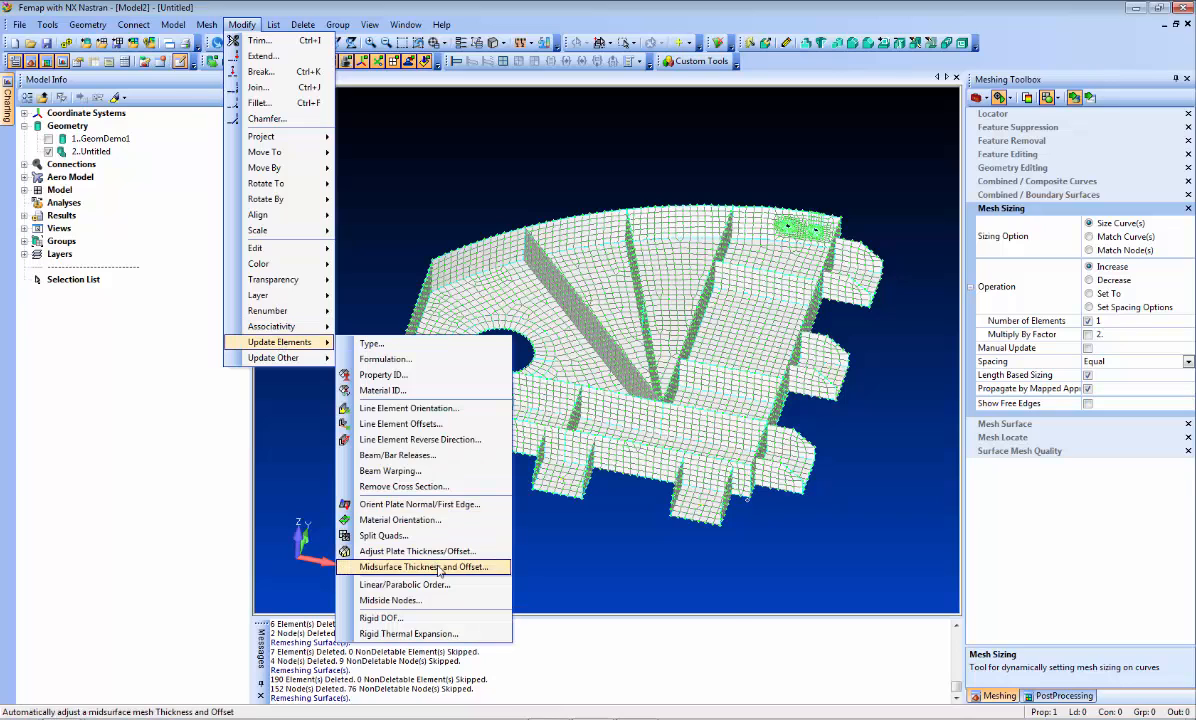
pyautogui.click(415, 567)
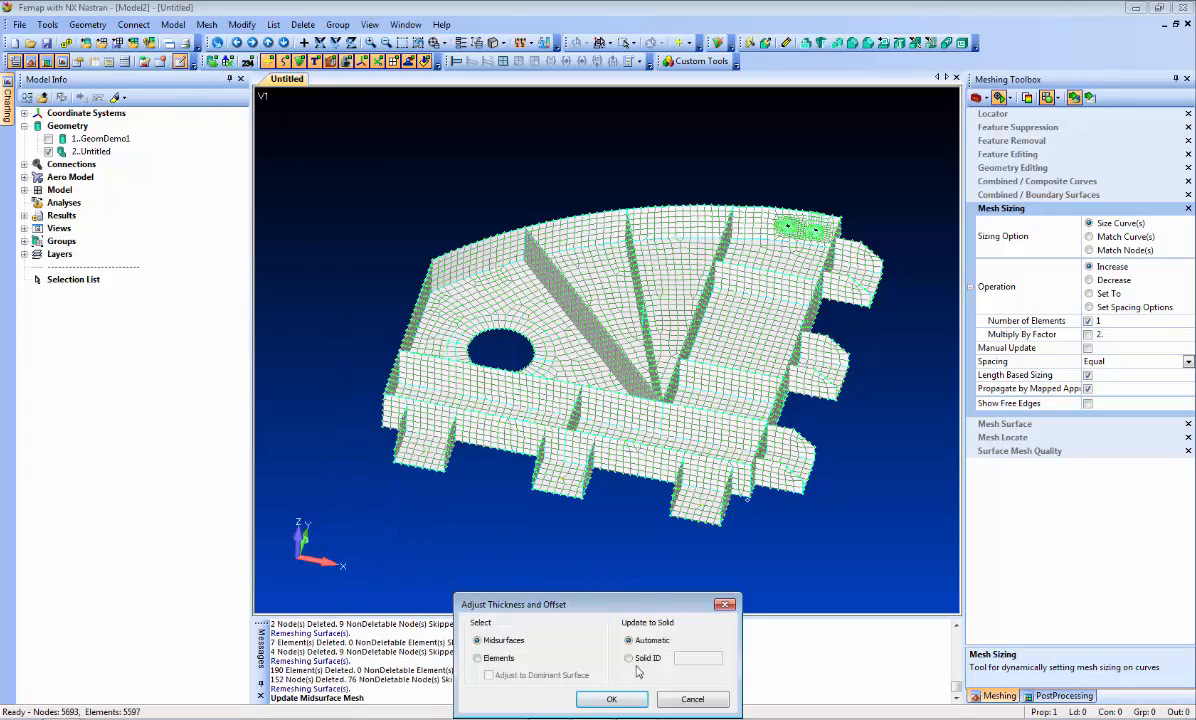
pyautogui.click(608, 698)
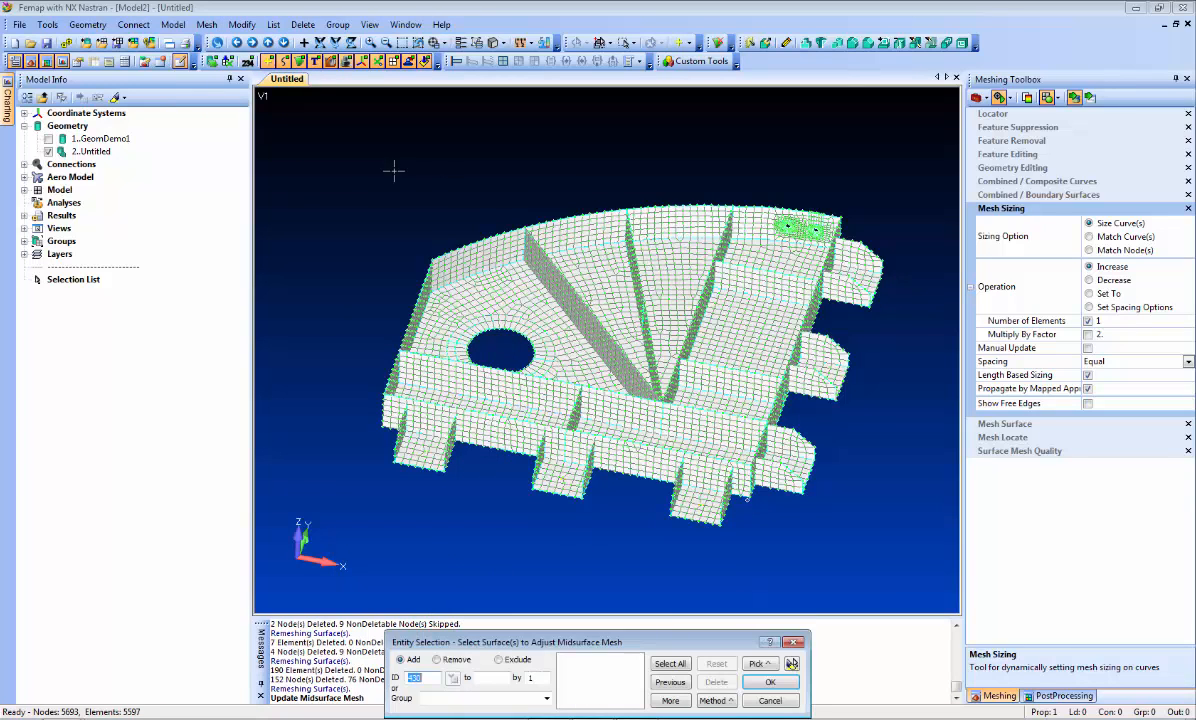
pyautogui.moveTo(356, 151); pyautogui.dragTo(897, 525)
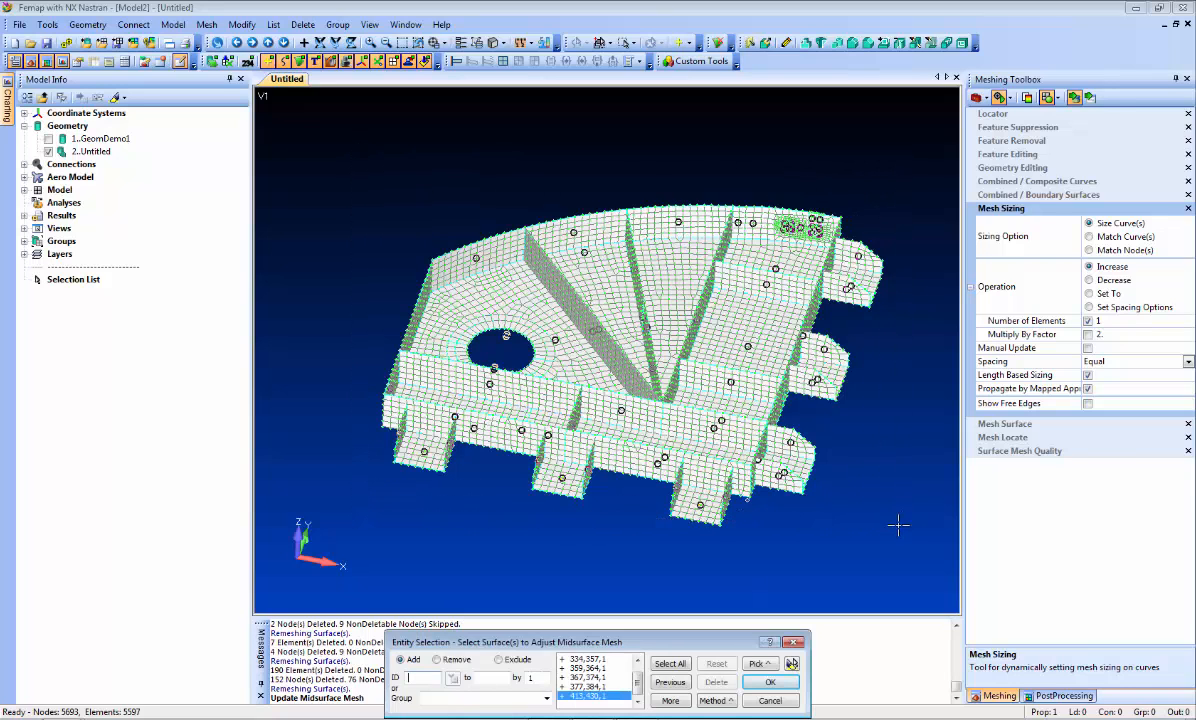
pyautogui.click(785, 682)
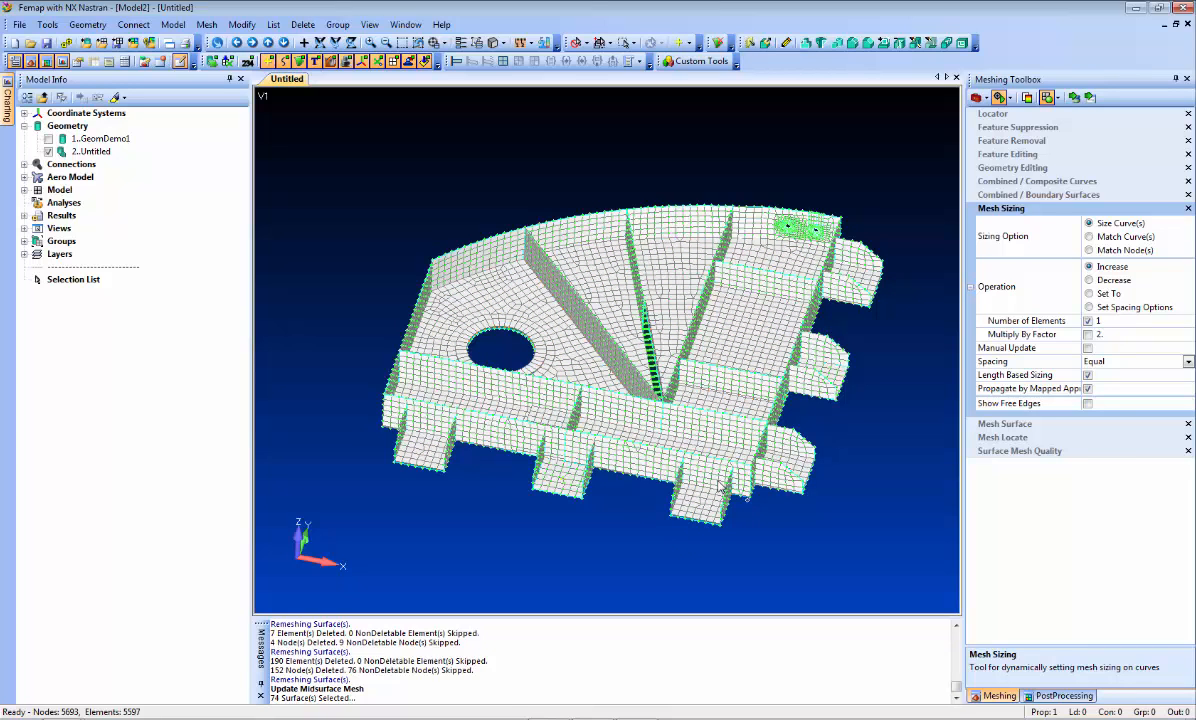
# - Display the plate elements with their thickness and inspect the ribs, lugs and padded holes from several sides
pyautogui.click(496, 42)
pyautogui.click(531, 240)
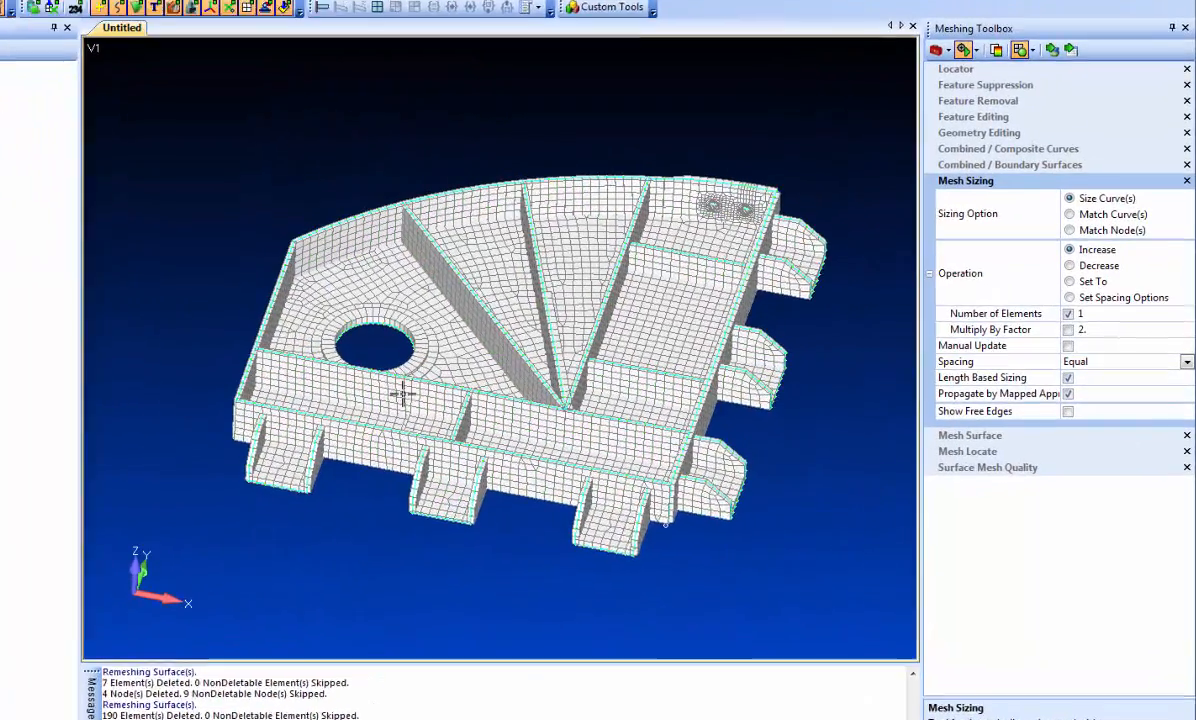
pyautogui.moveTo(302, 351); pyautogui.dragTo(395, 585, button='middle')
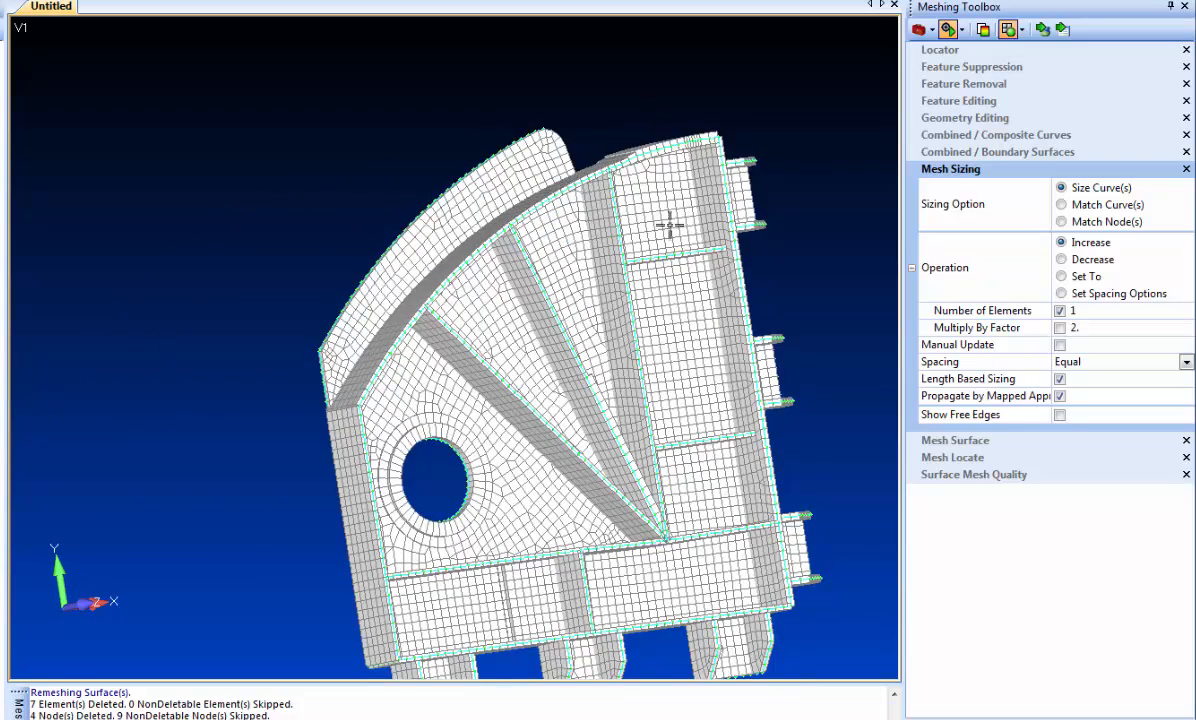
pyautogui.scroll(5, 668, 224)
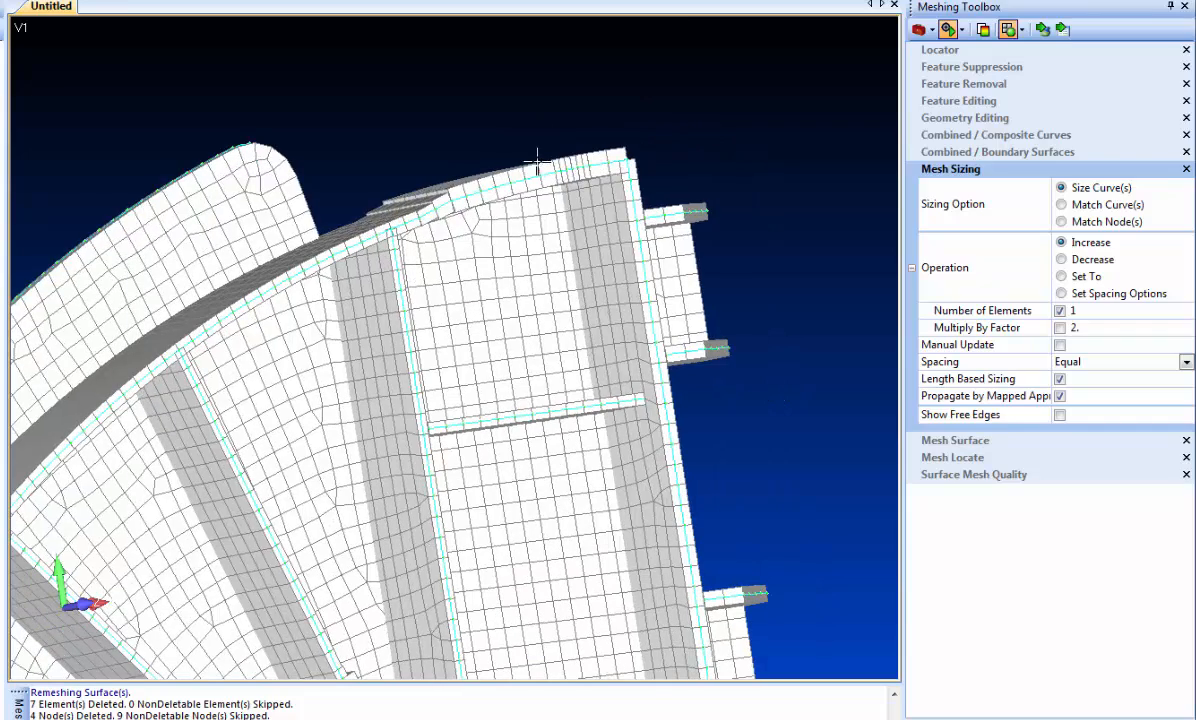
pyautogui.moveTo(393, 405); pyautogui.dragTo(297, 312, button='middle')
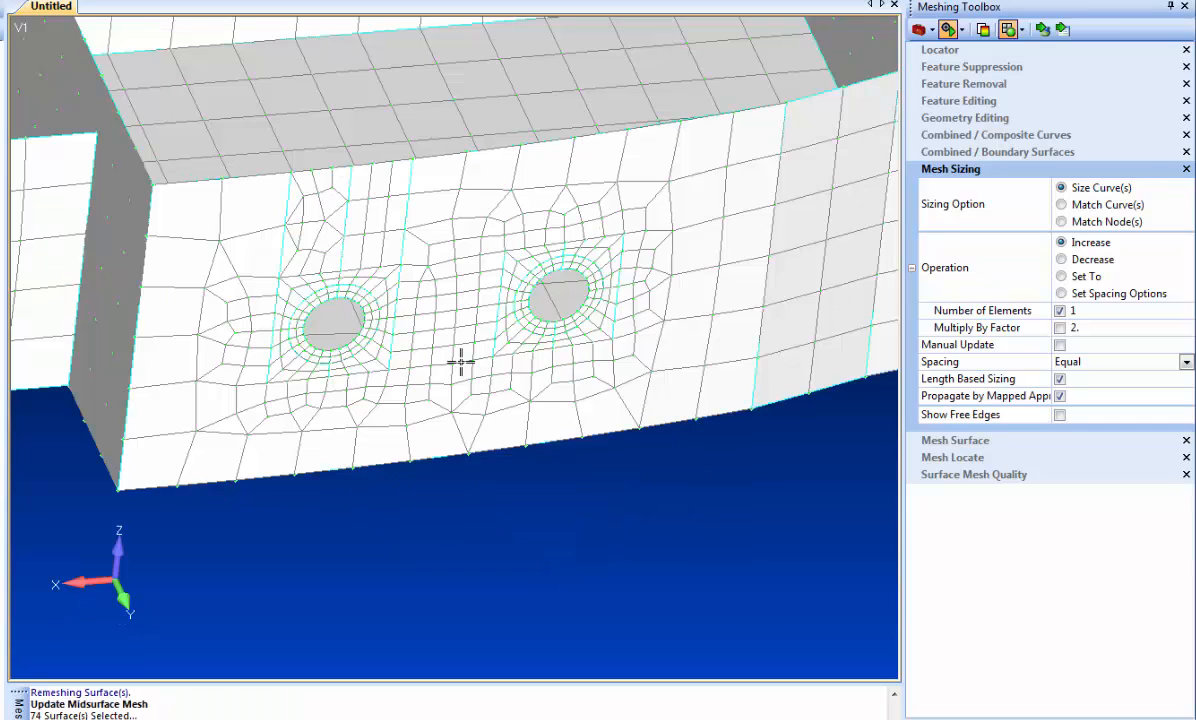
# - Undo the midsurface mesh update, and undo and redo the last mesh sizing change
pyautogui.hotkey('ctrl', 'z')
pyautogui.scroll(8, 406, 427)
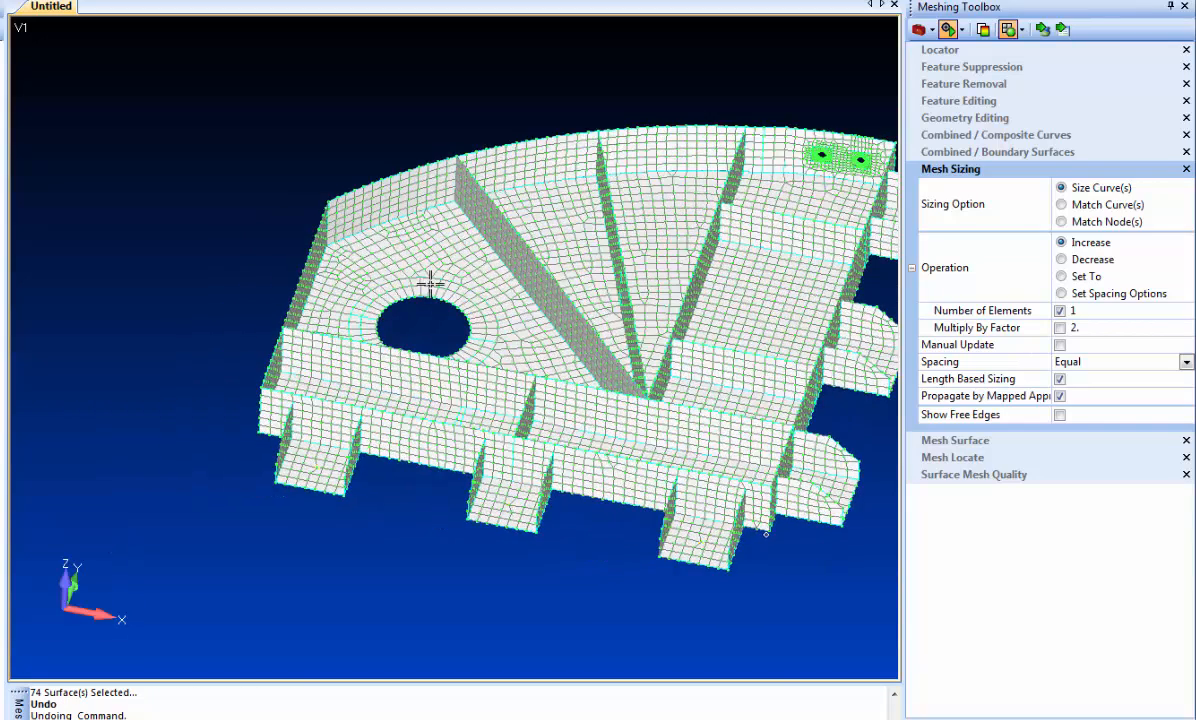
pyautogui.scroll(3, 418, 245)
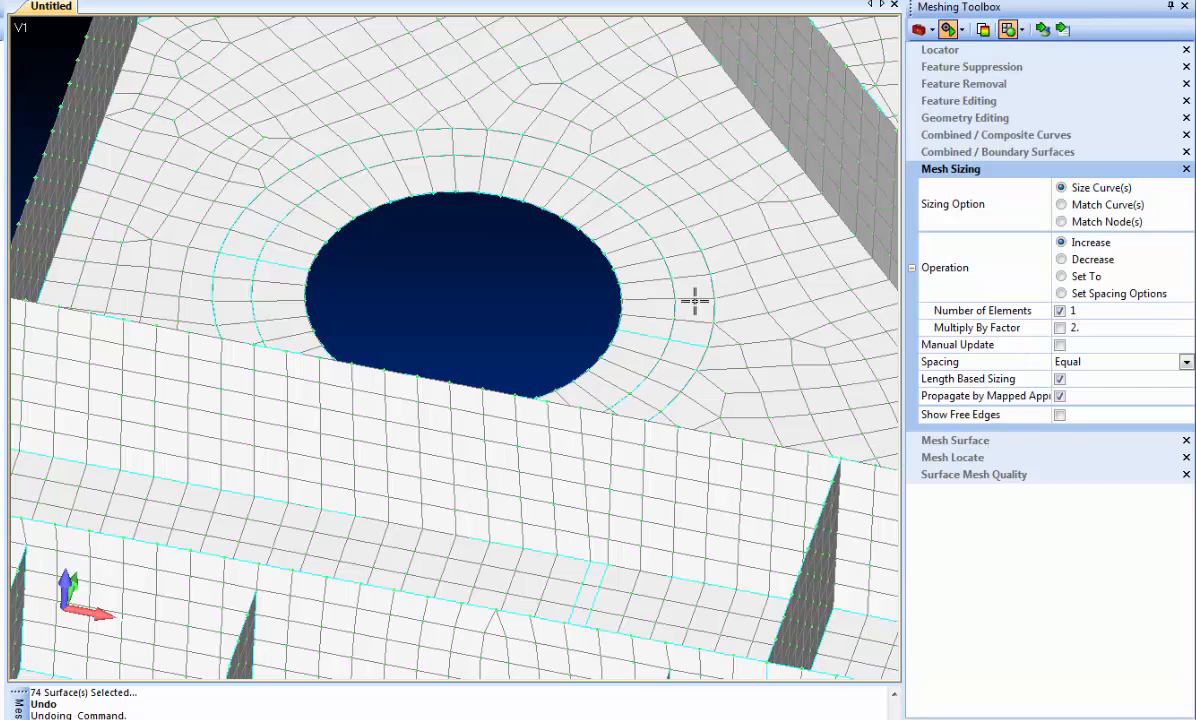
pyautogui.hotkey('ctrl', 'z')
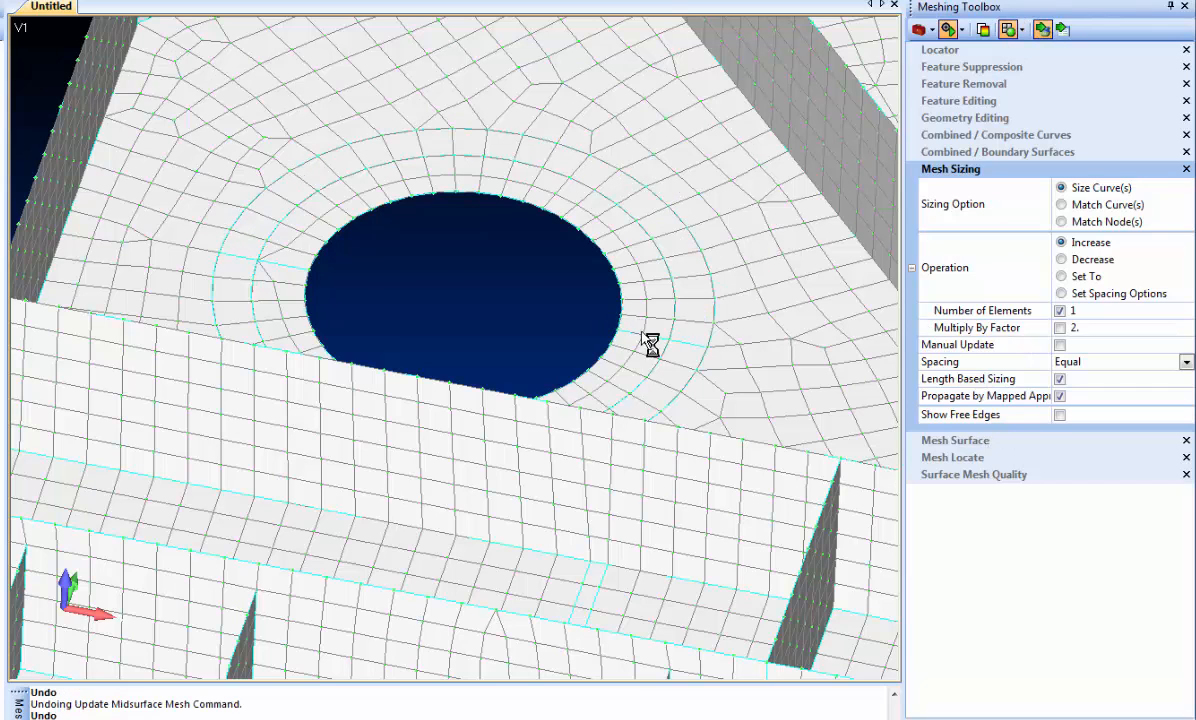
pyautogui.hotkey('ctrl', 'y')
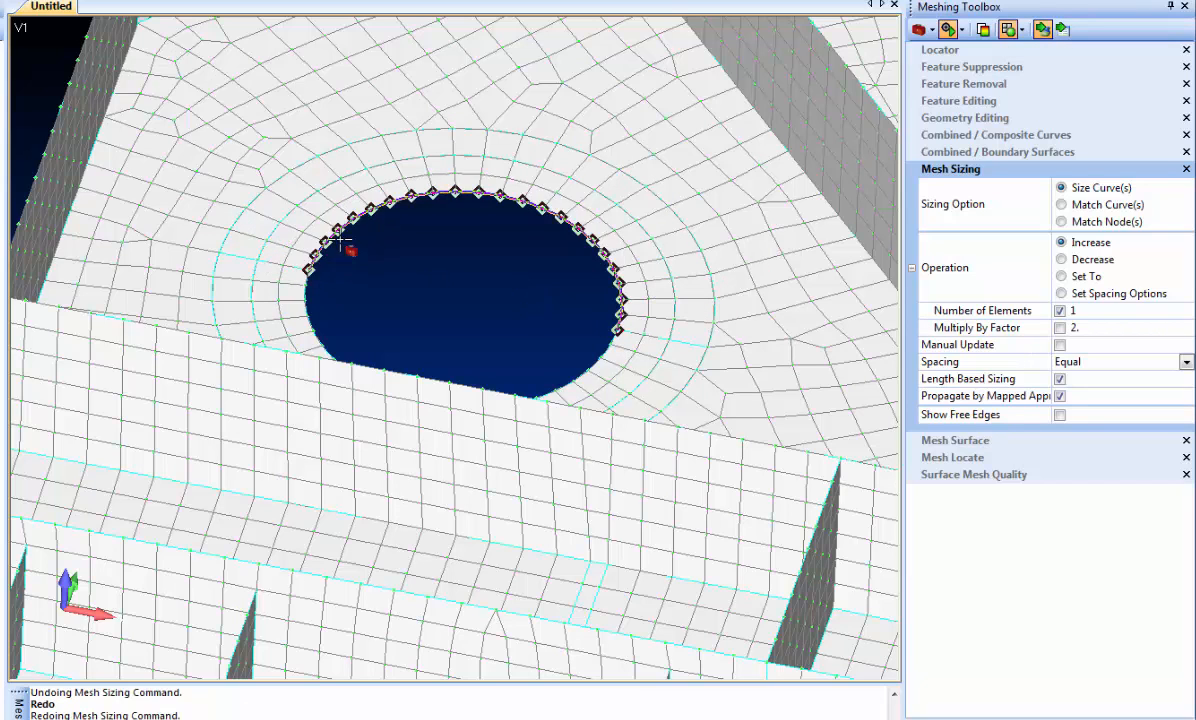
# - Increase the mesh size by 1 element per pick on the radial edges of both ring surfaces around the large hole
pyautogui.click(306, 263)
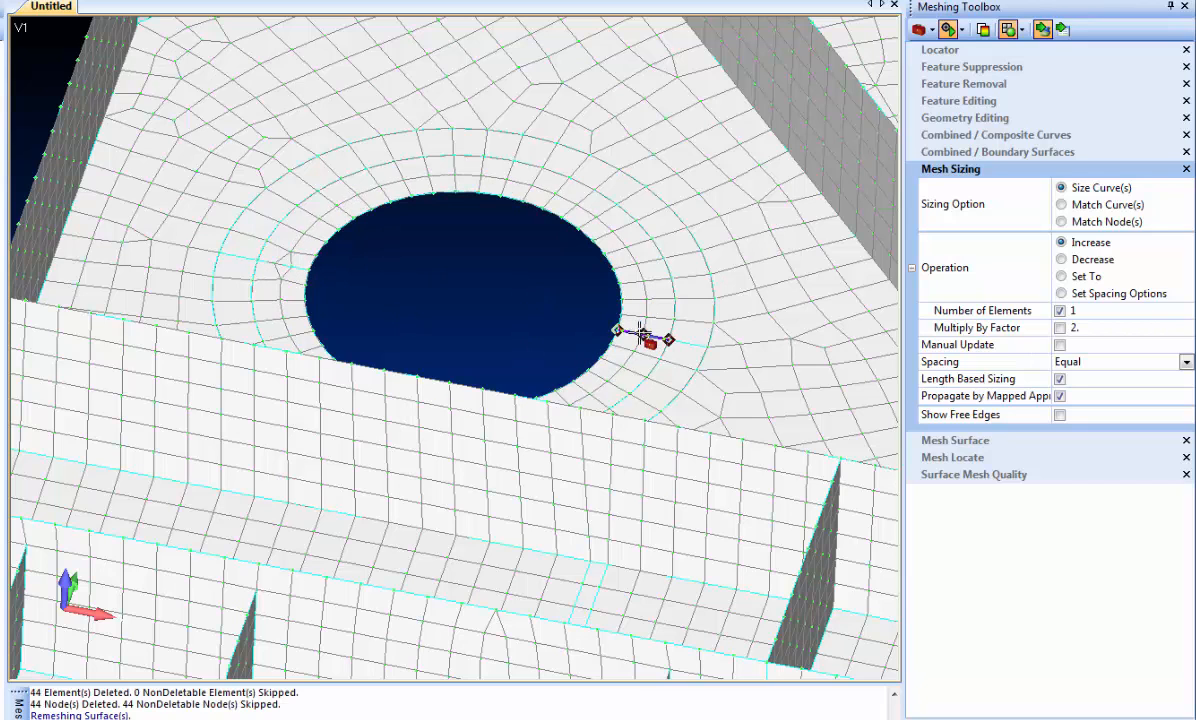
pyautogui.click(241, 270)
pyautogui.click(248, 266)
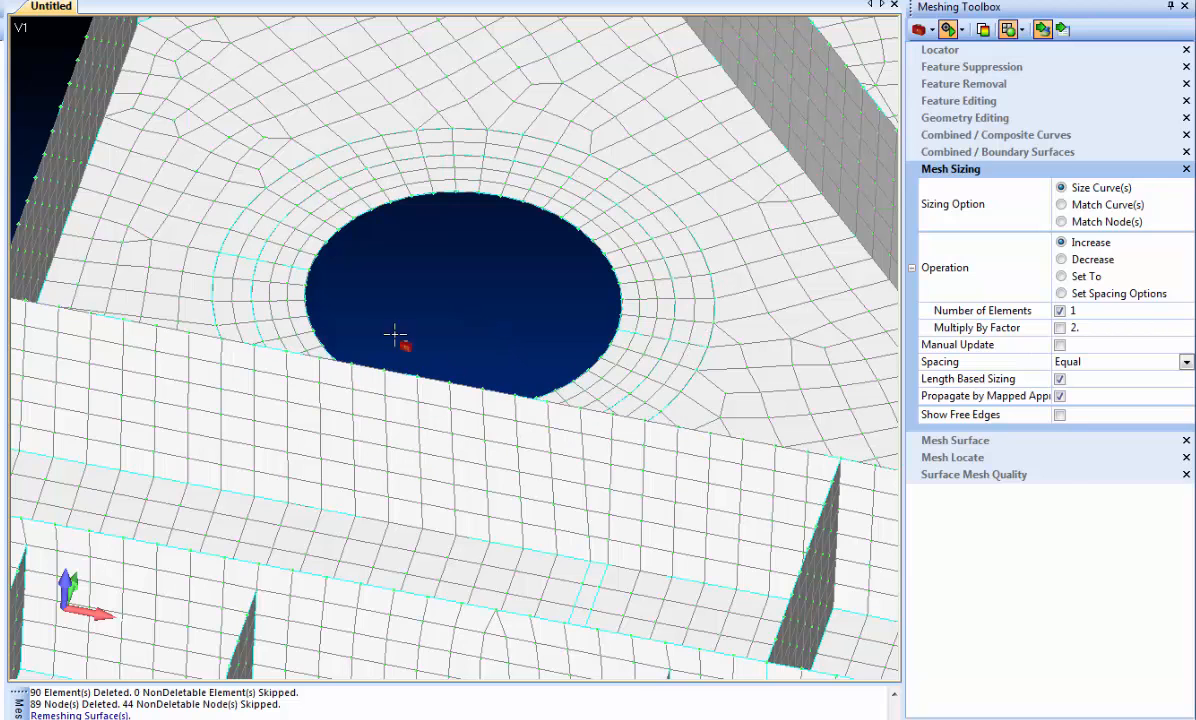
pyautogui.click(227, 256)
pyautogui.click(683, 346)
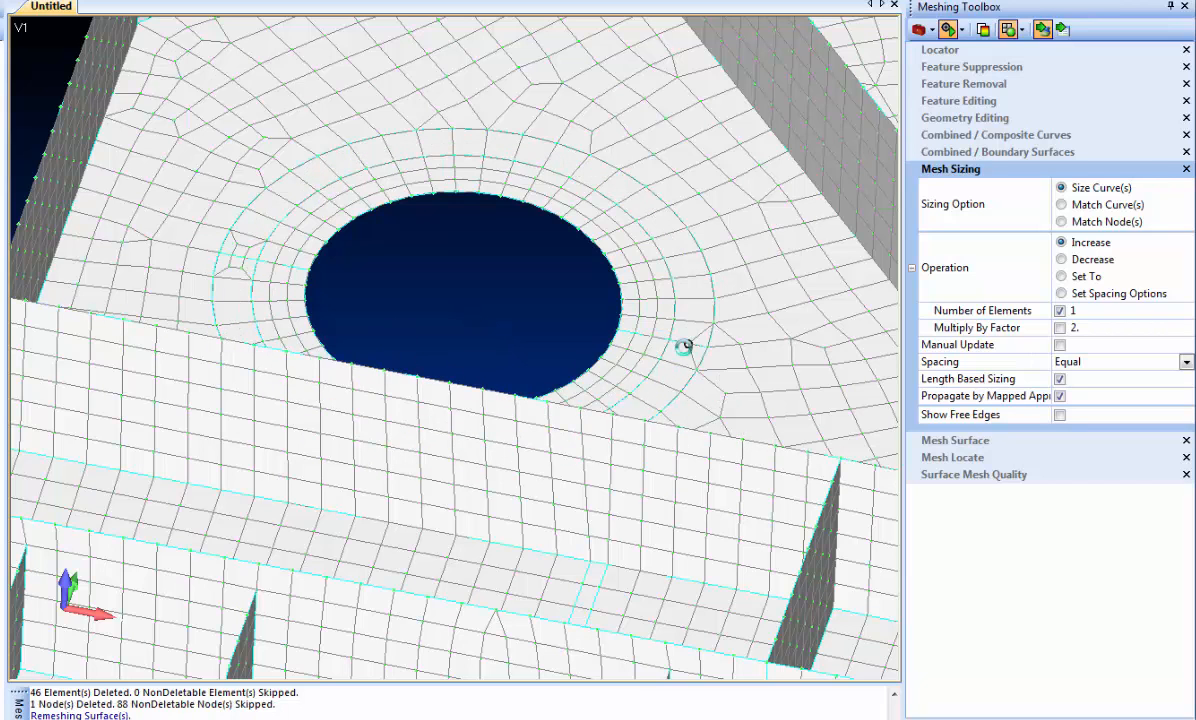
pyautogui.click(272, 274)
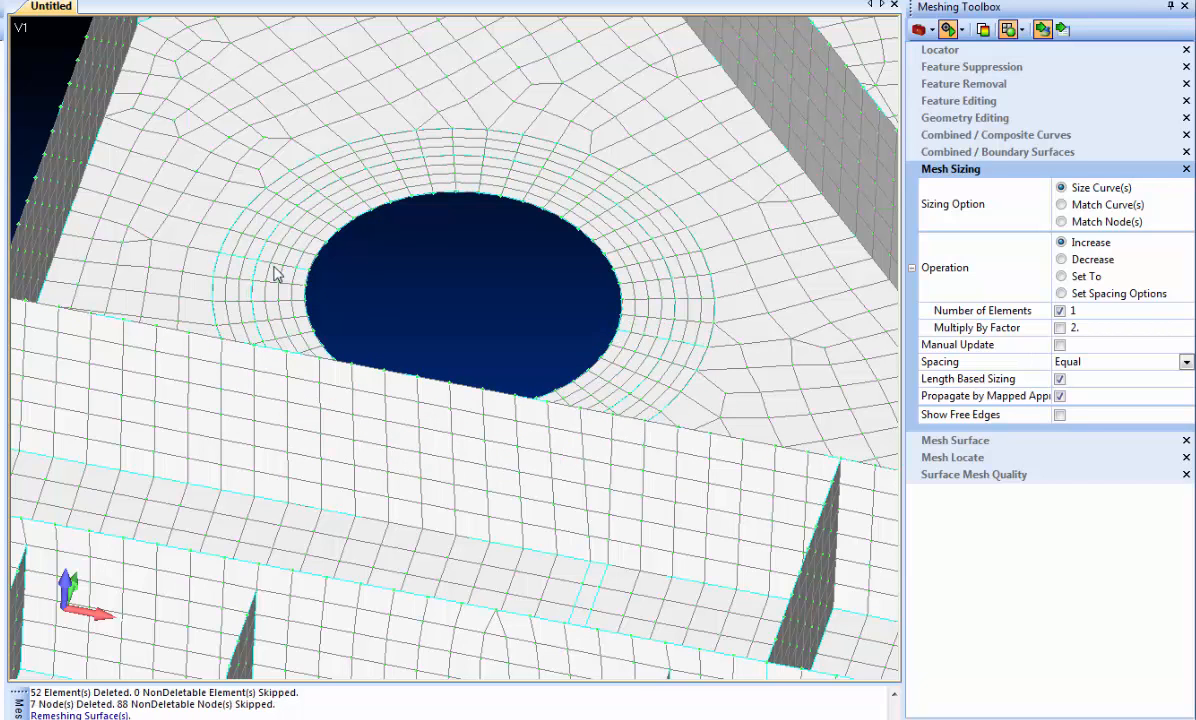
# - Update the midsurface thickness and offset on all surfaces of the refined mesh, using Midsurfaces selection and Automatic solid matching
pyautogui.scroll(-6, 404, 269)
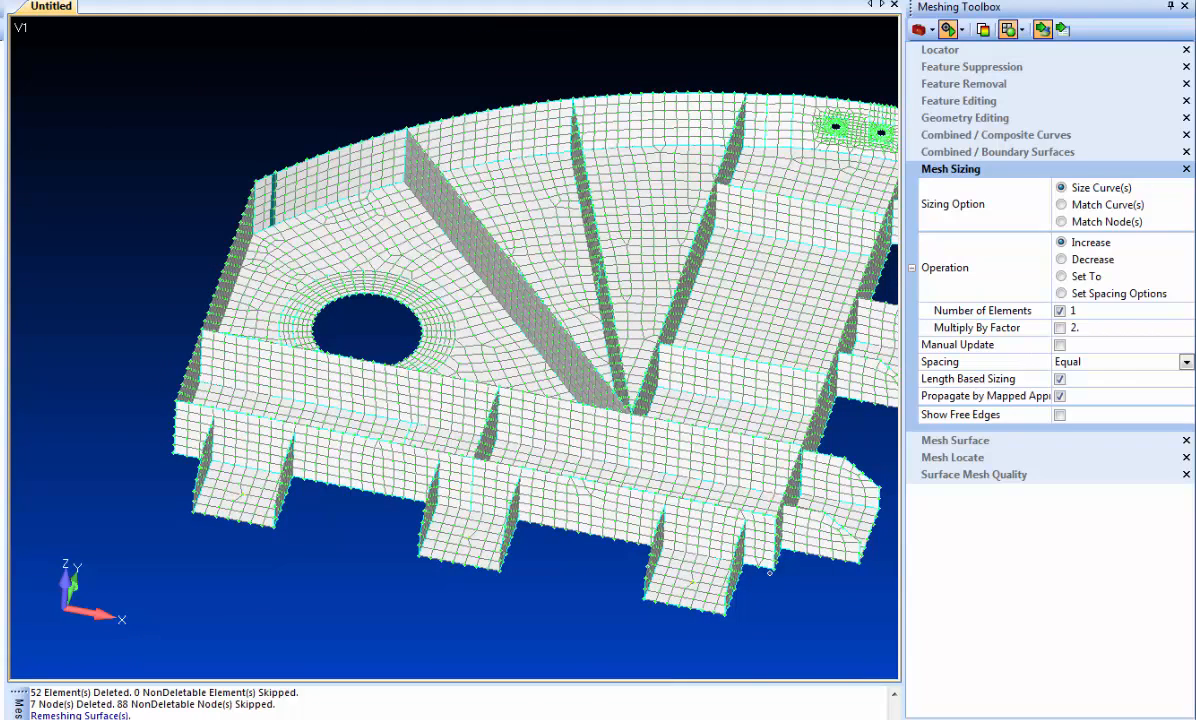
pyautogui.click(5, 1)
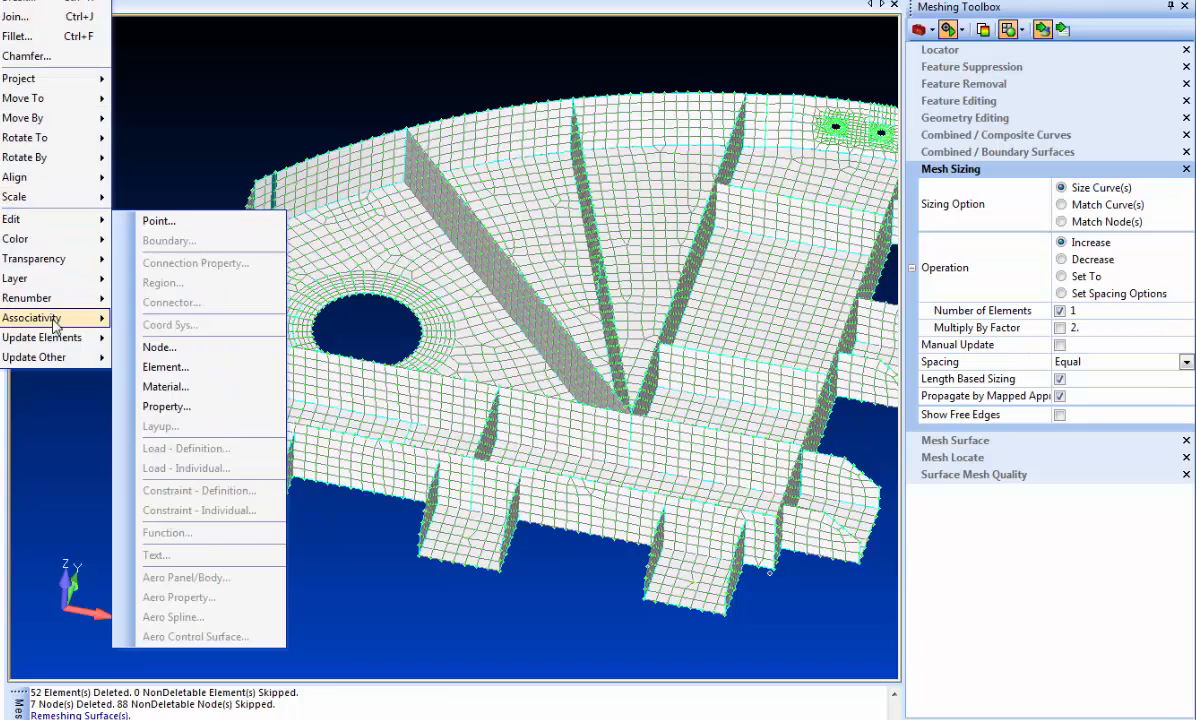
pyautogui.moveTo(53, 338)
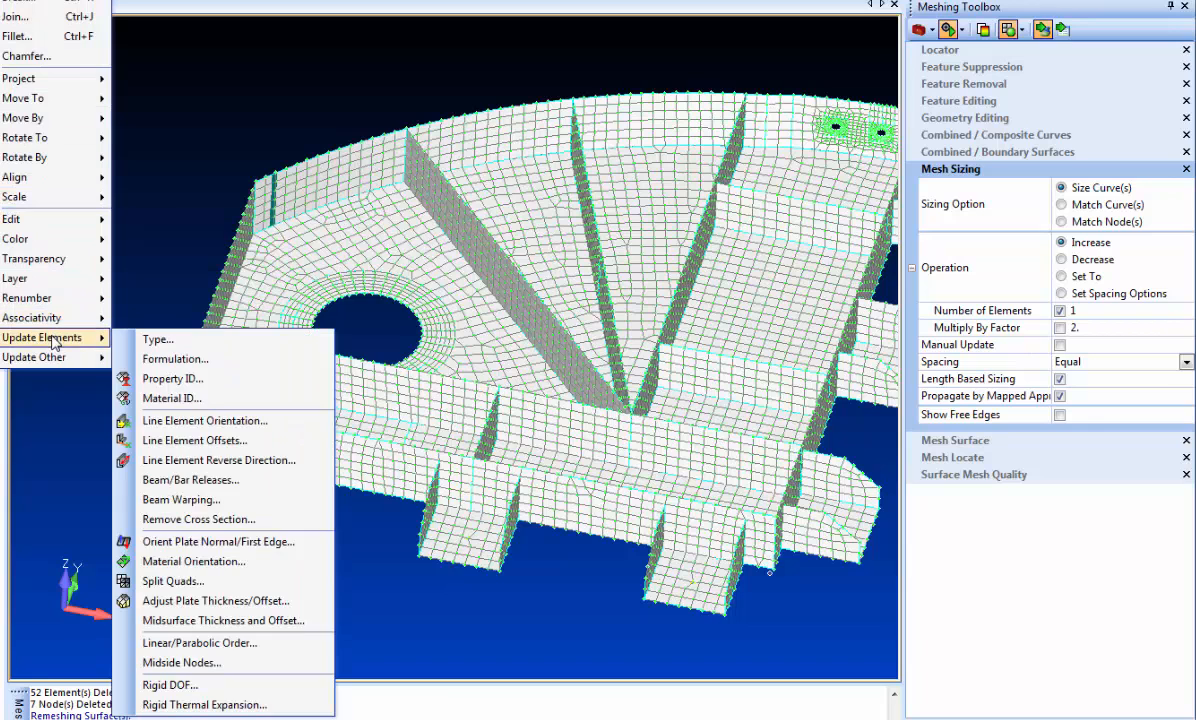
pyautogui.click(226, 620)
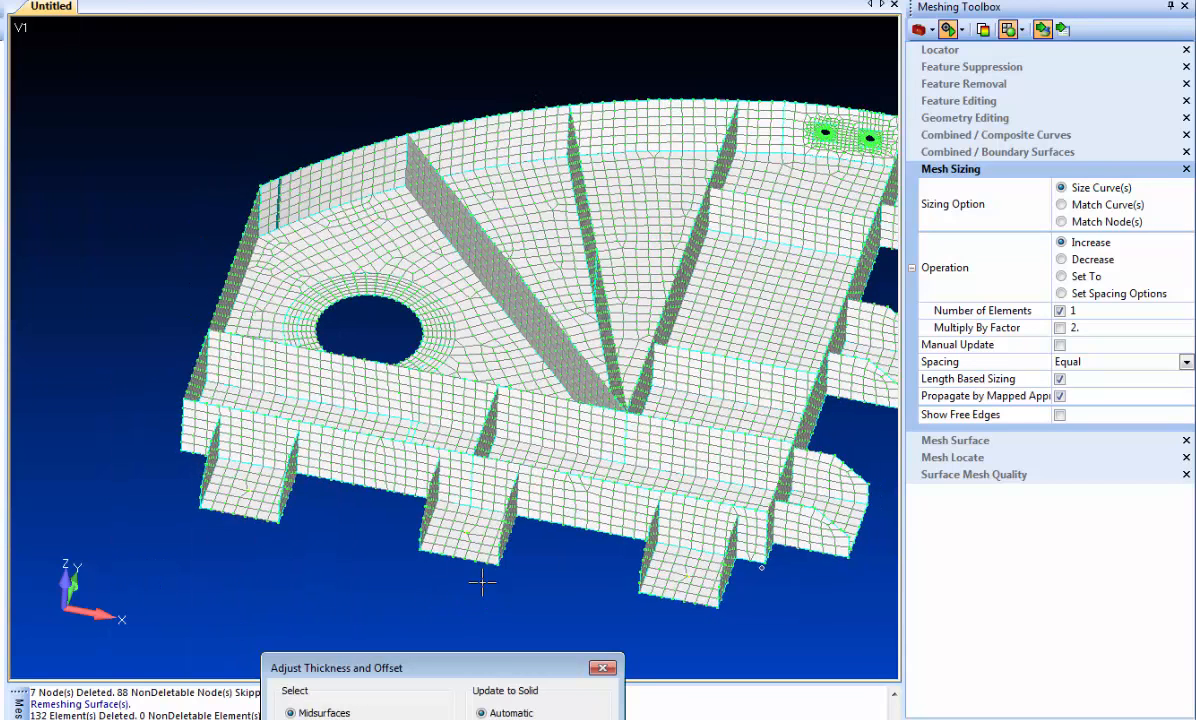
pyautogui.scroll(-2, 482, 582)
pyautogui.click(503, 718)
pyautogui.moveTo(534, 604); pyautogui.dragTo(560, 545, button='middle')
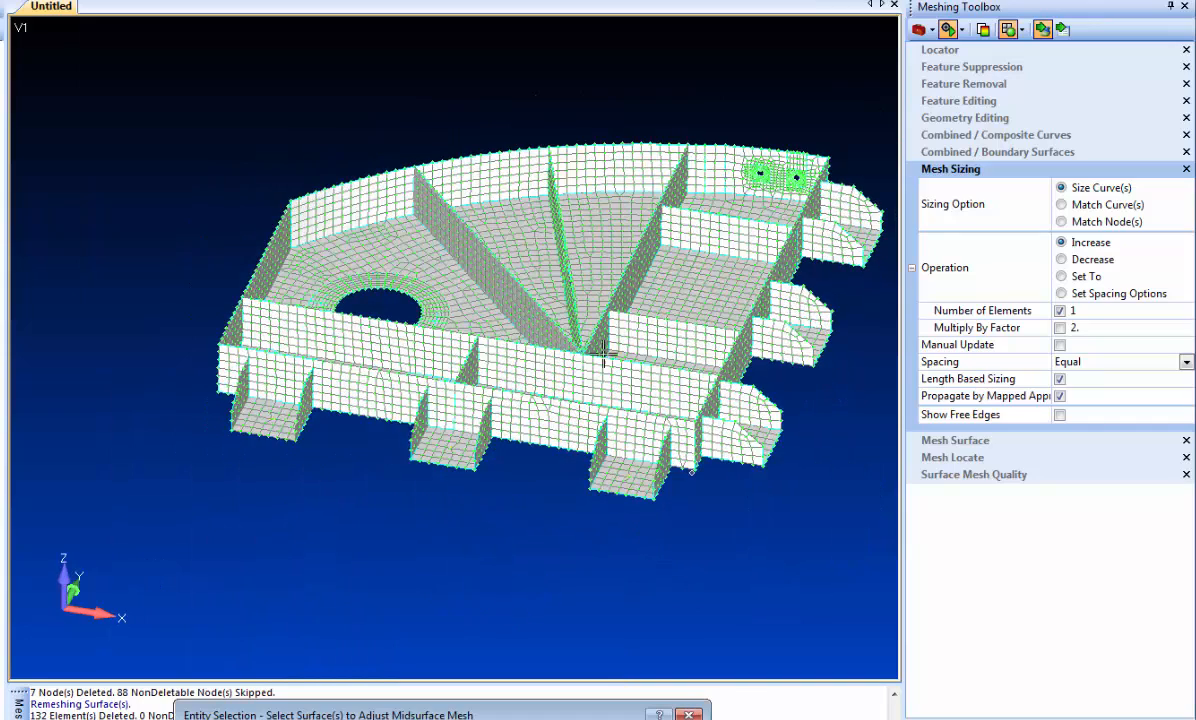
pyautogui.keyDown('ctrl'); pyautogui.moveTo(742, 498); pyautogui.dragTo(614, 522, button='middle'); pyautogui.keyUp('ctrl')
pyautogui.scroll(-3, 110, 160)
pyautogui.keyDown('shift'); pyautogui.moveTo(128, 115); pyautogui.dragTo(710, 532); pyautogui.keyUp('shift')
pyautogui.press('Return')
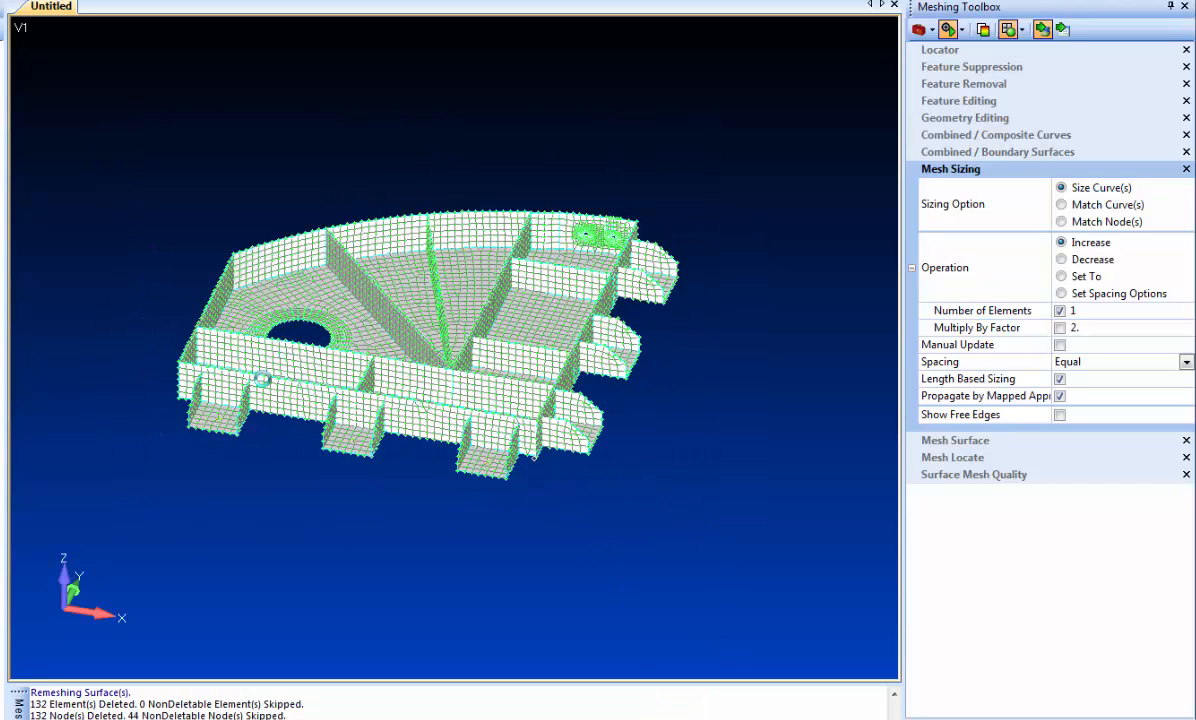
# - Display the element thickness together with the GeomDemo1 solid and compare the plate mesh with the solid's walls and ribs
pyautogui.click(318, 1)
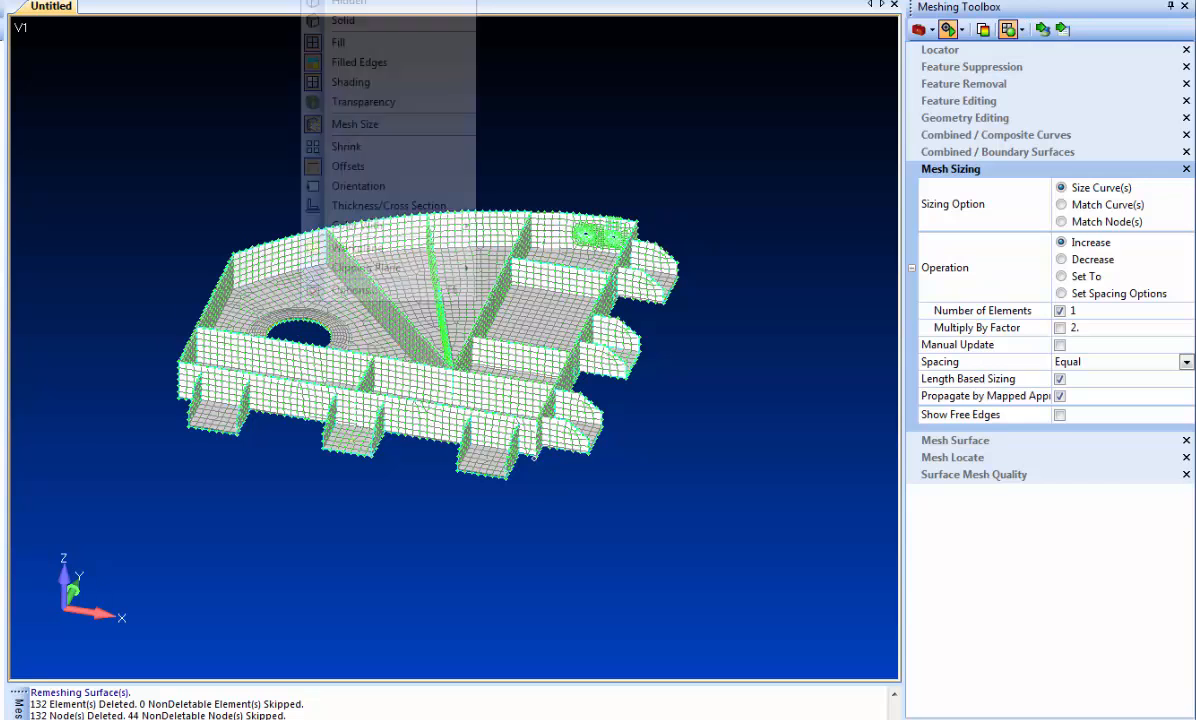
pyautogui.click(335, 206)
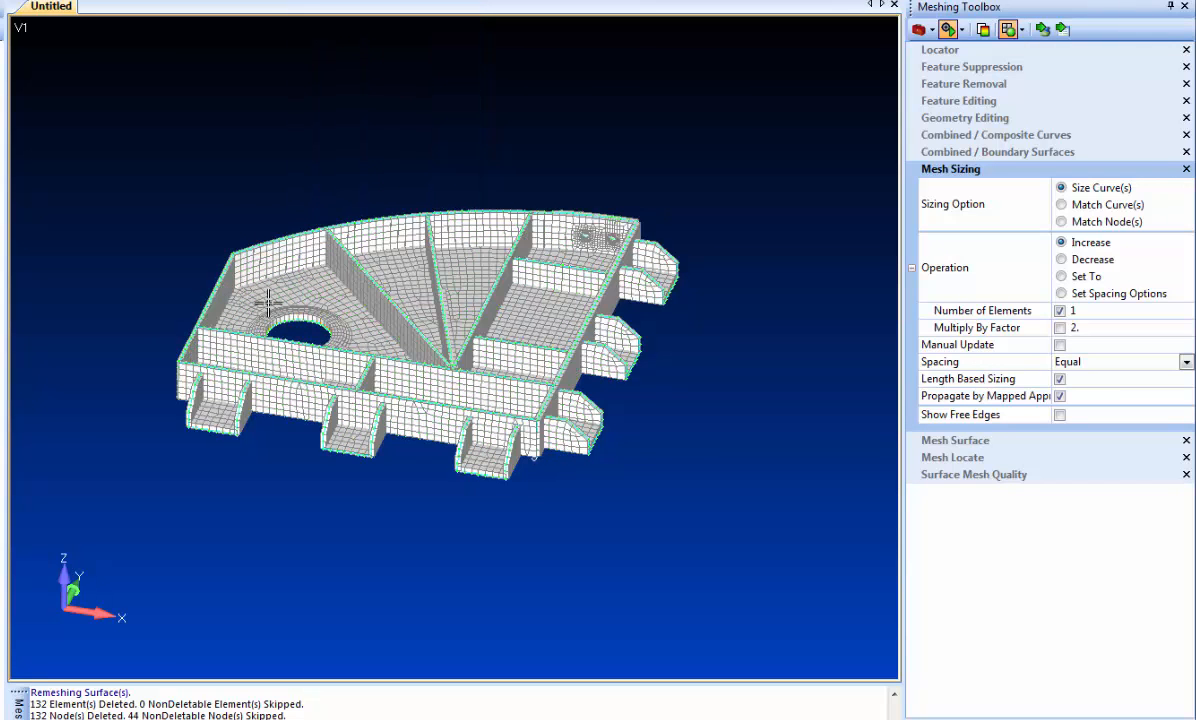
pyautogui.scroll(3, 332, 346)
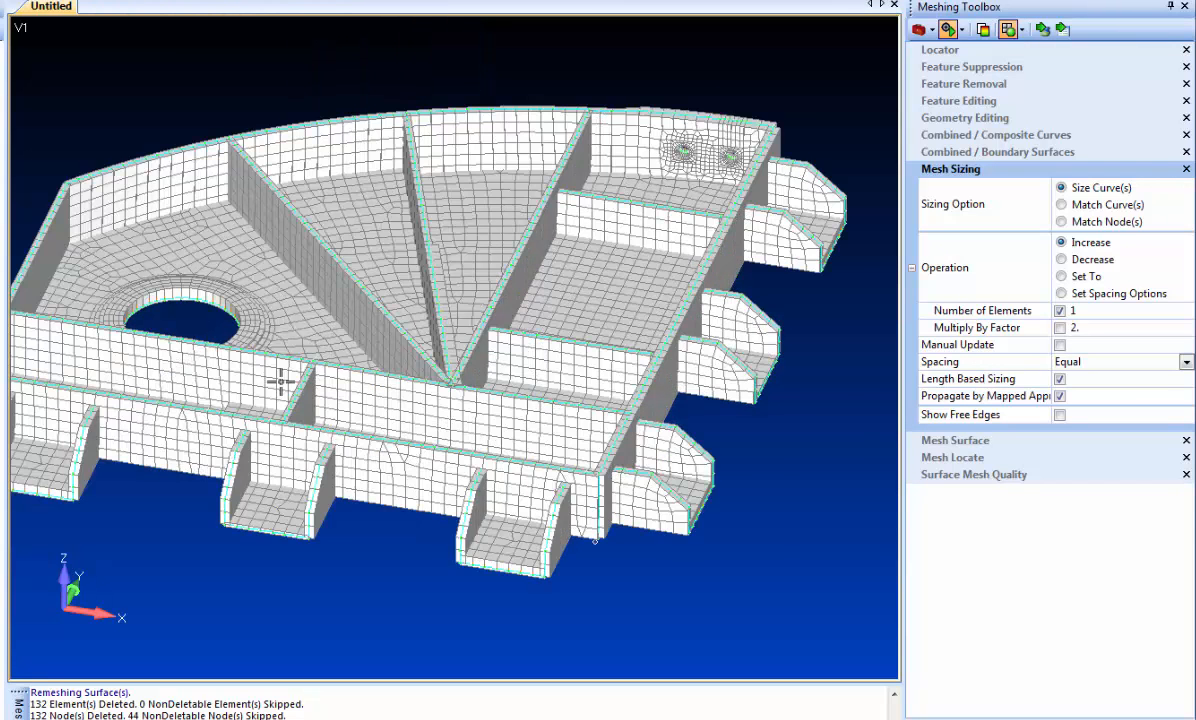
pyautogui.keyDown('ctrl'); pyautogui.moveTo(281, 381); pyautogui.dragTo(459, 387, button='middle'); pyautogui.keyUp('ctrl')
pyautogui.scroll(6, 445, 350)
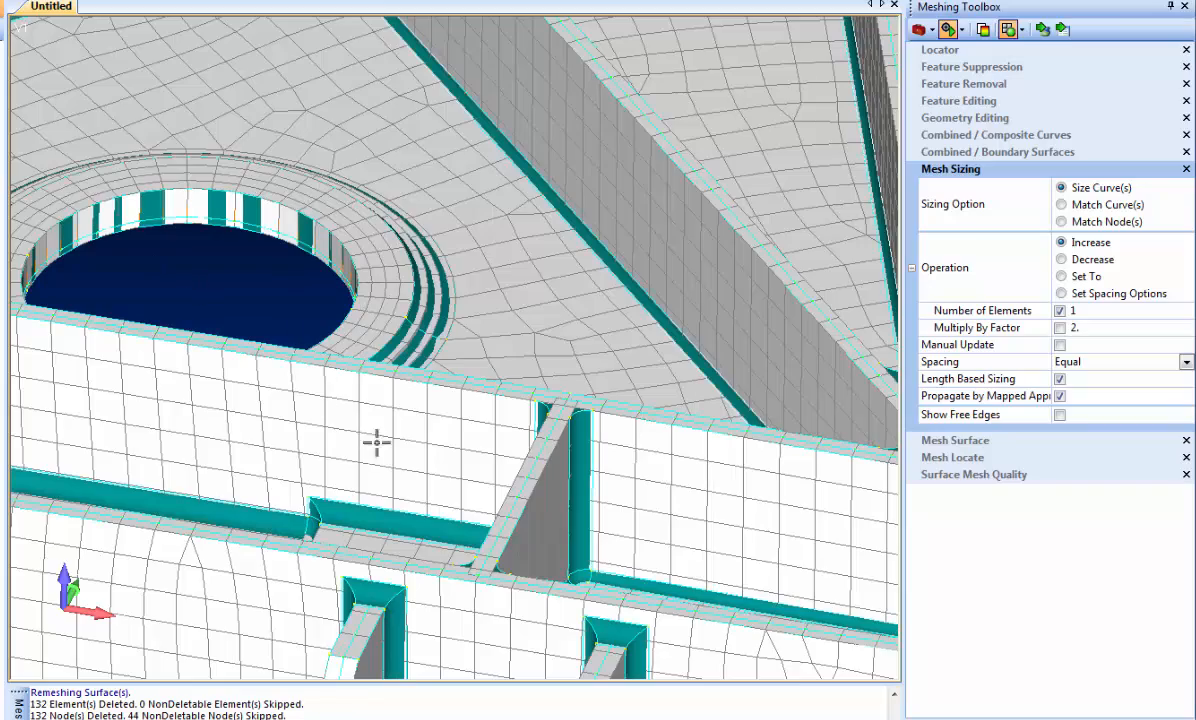
pyautogui.scroll(-5, 387, 387)
pyautogui.moveTo(415, 285); pyautogui.dragTo(421, 372, button='middle')
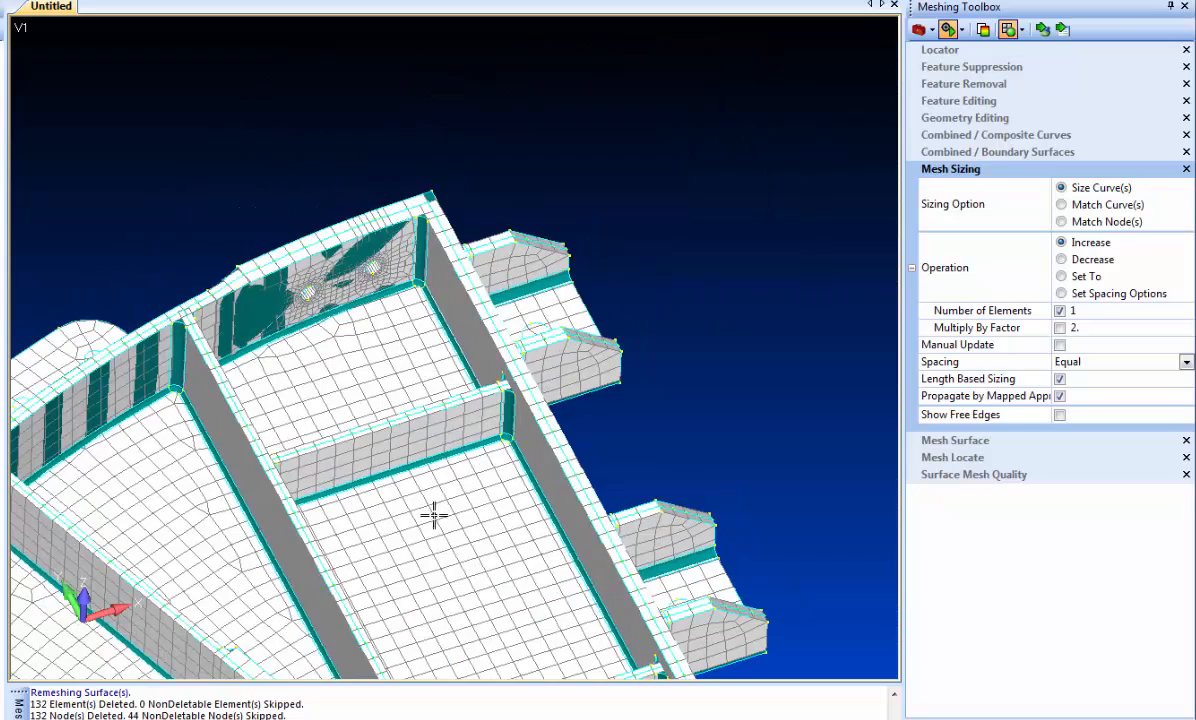
pyautogui.scroll(-6, 434, 515)
pyautogui.keyDown('ctrl'); pyautogui.moveTo(401, 449); pyautogui.dragTo(465, 323, button='middle'); pyautogui.keyUp('ctrl')
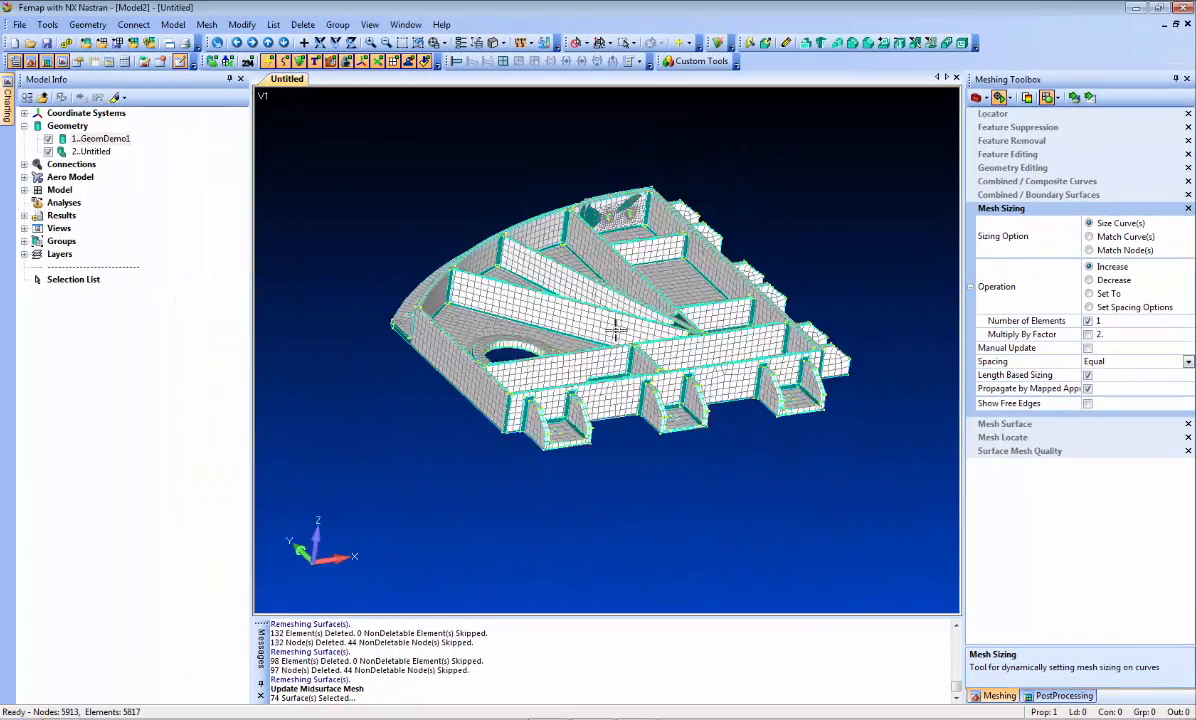
pyautogui.scroll(2, 612, 333)
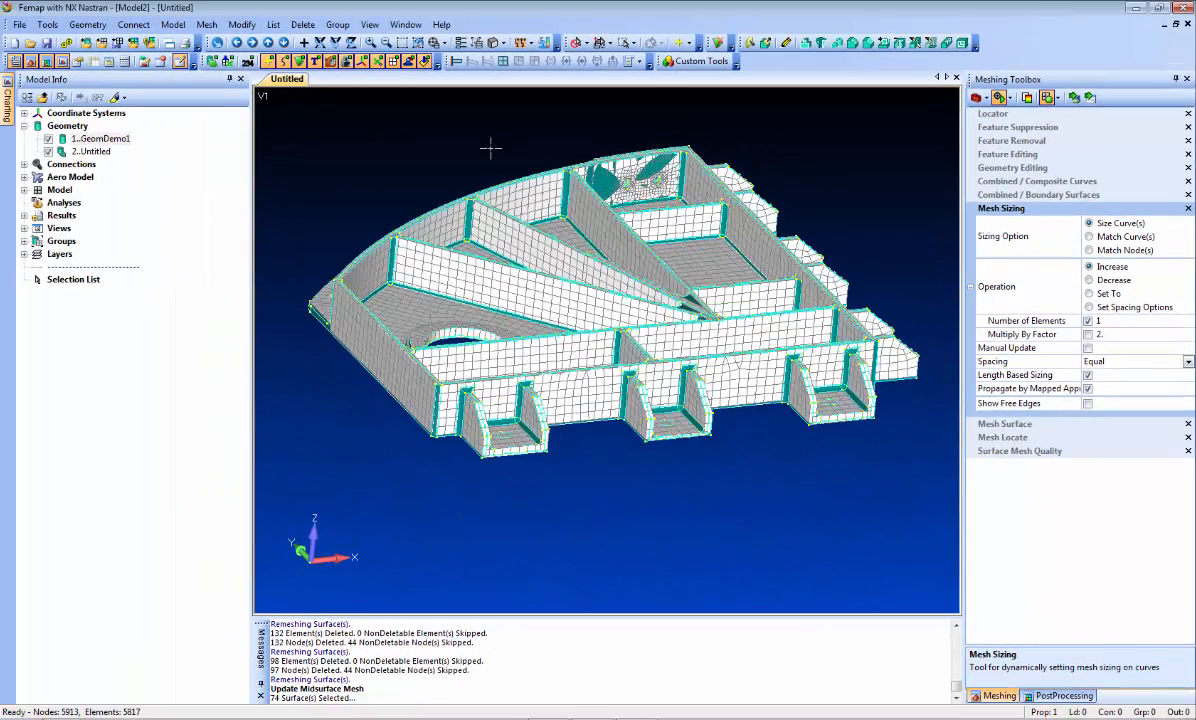
# - Turn off the element thickness display and hide the GeomDemo1 solid and the midsurface geometry, leaving only the mesh
pyautogui.click(505, 46)
pyautogui.click(510, 222)
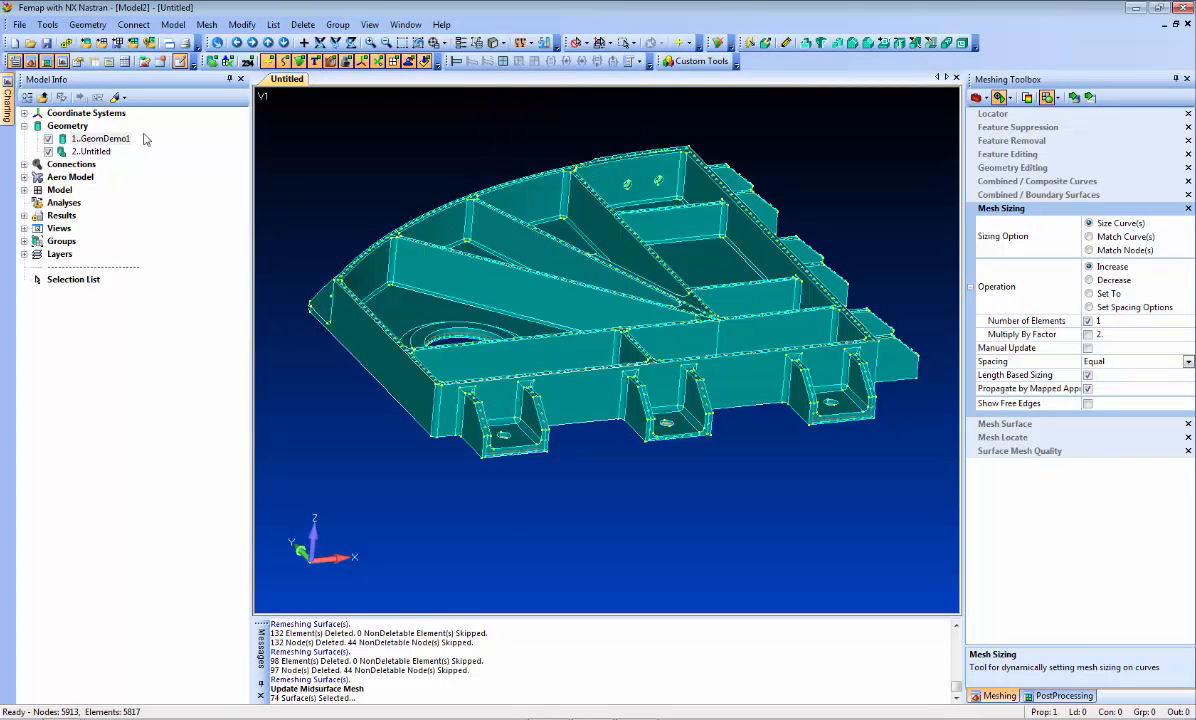
pyautogui.click(48, 140)
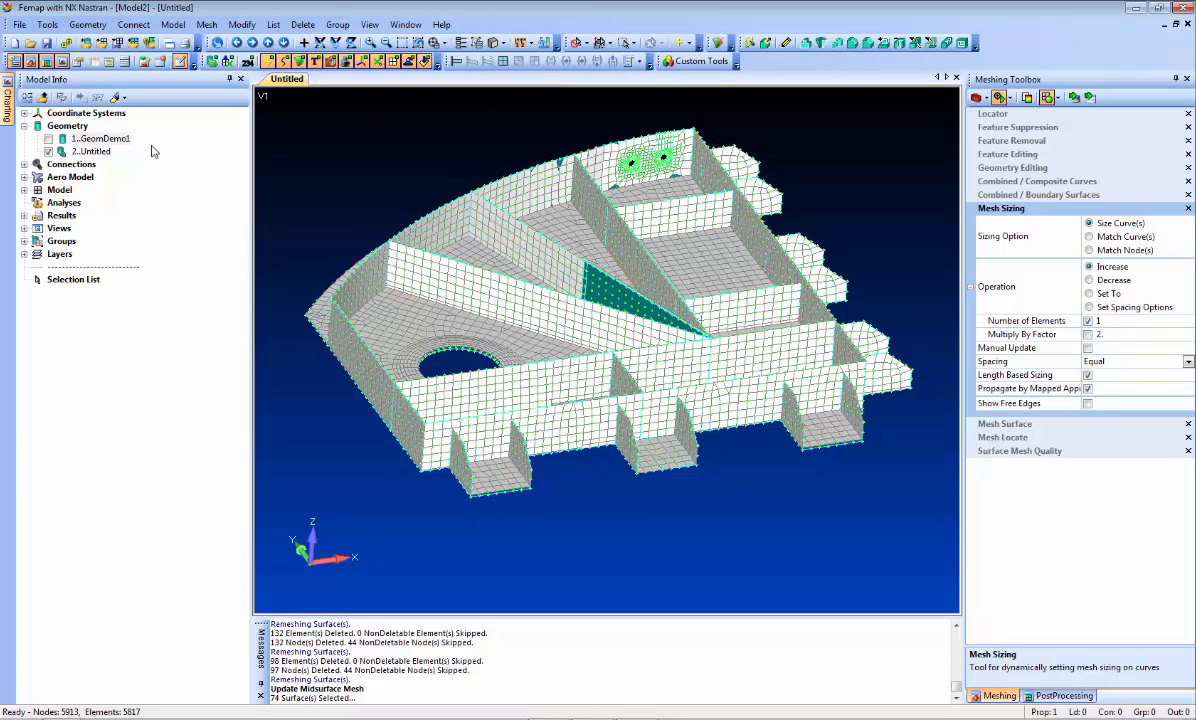
pyautogui.click(199, 61)
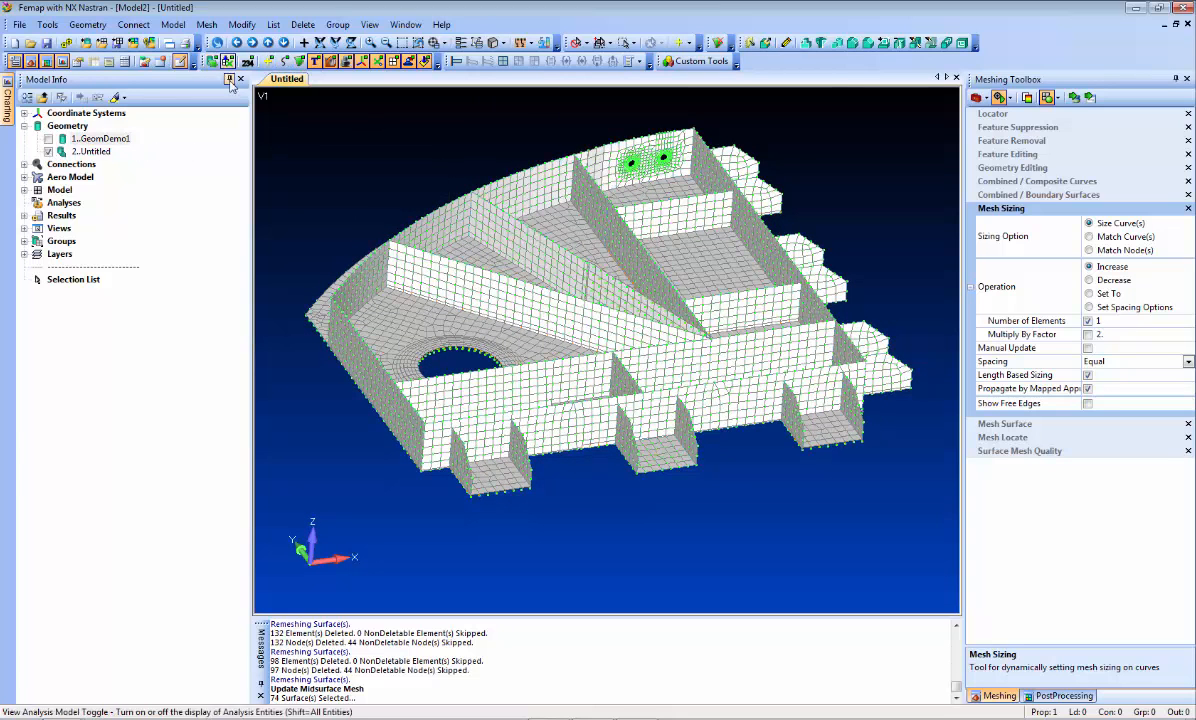
# - Examine the mesh connectivity in the Free Edge model style and return to the Hidden Line style
pyautogui.press('F5')
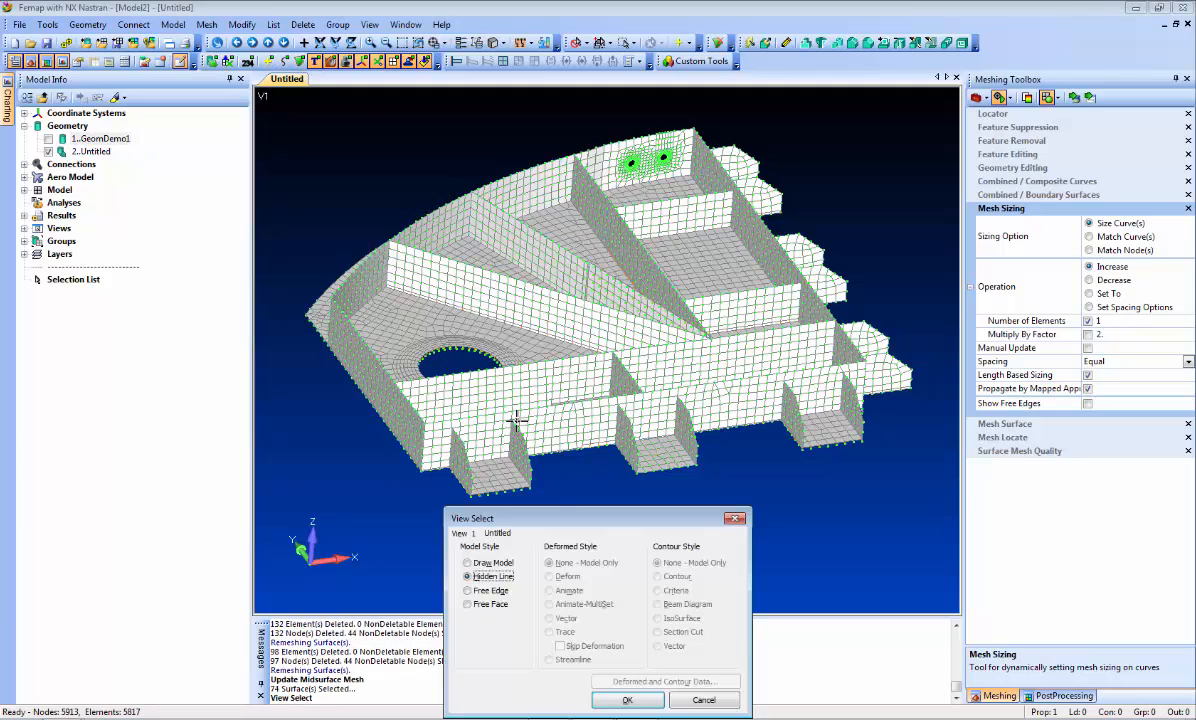
pyautogui.click(494, 592)
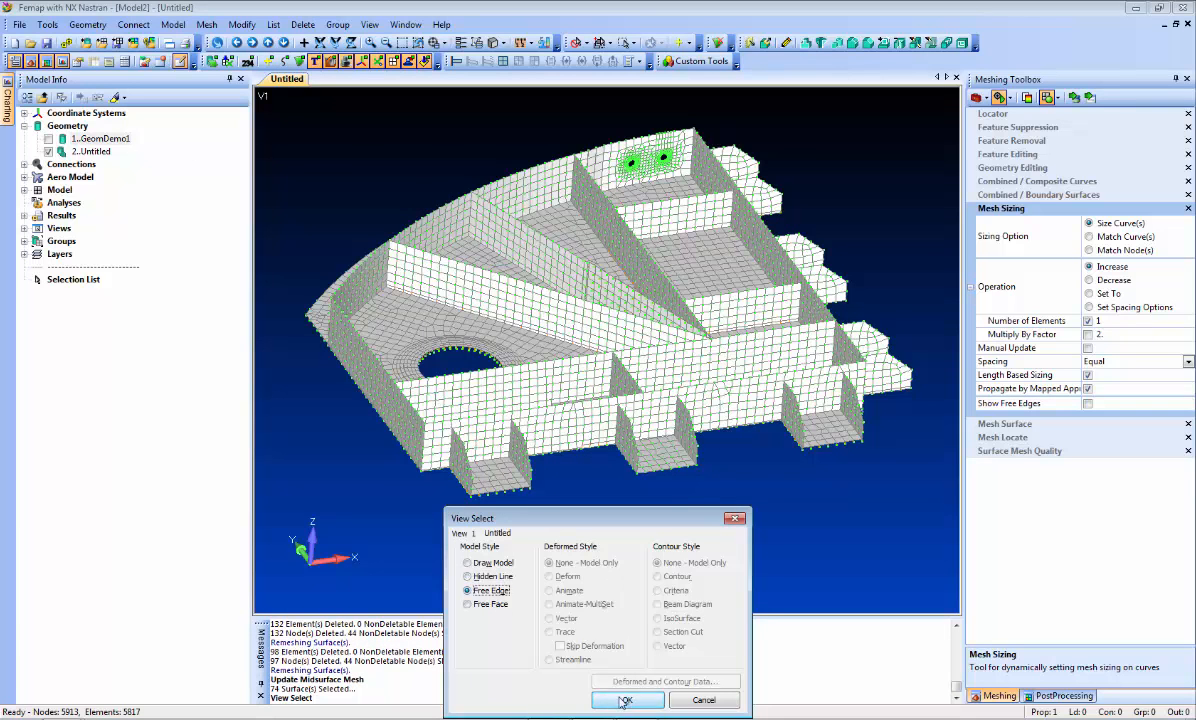
pyautogui.click(624, 700)
pyautogui.moveTo(630, 507); pyautogui.dragTo(495, 345, button='middle')
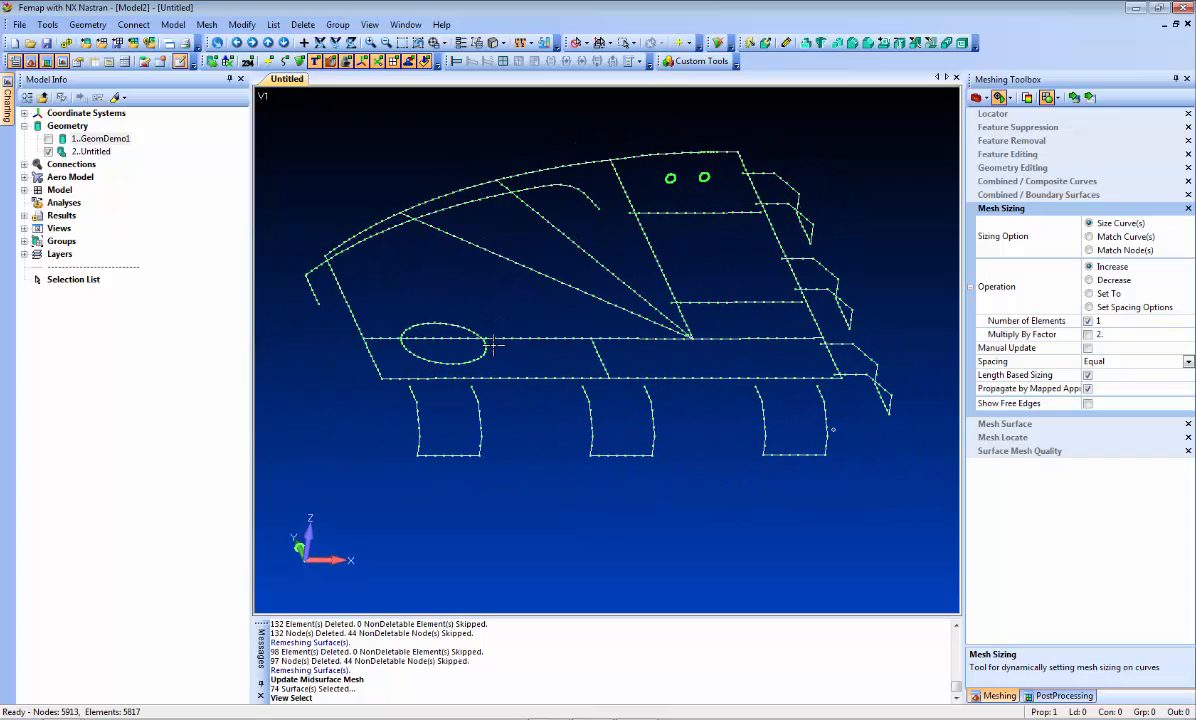
pyautogui.press('F5')
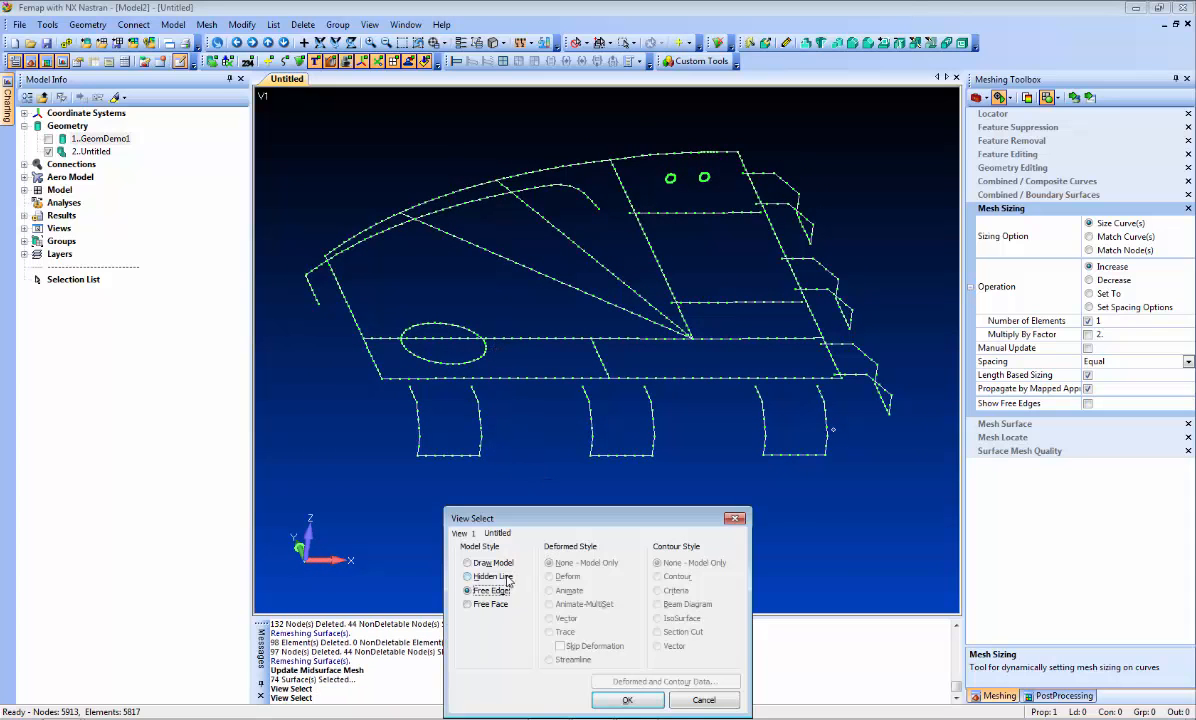
pyautogui.click(634, 702)
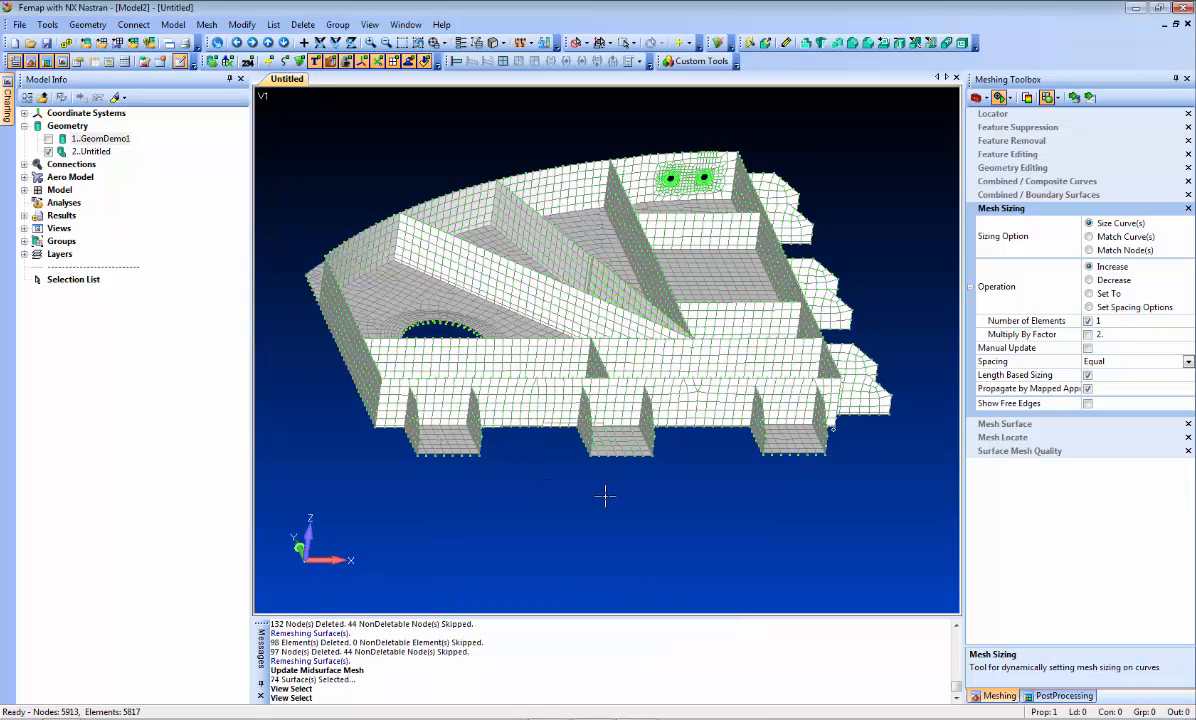